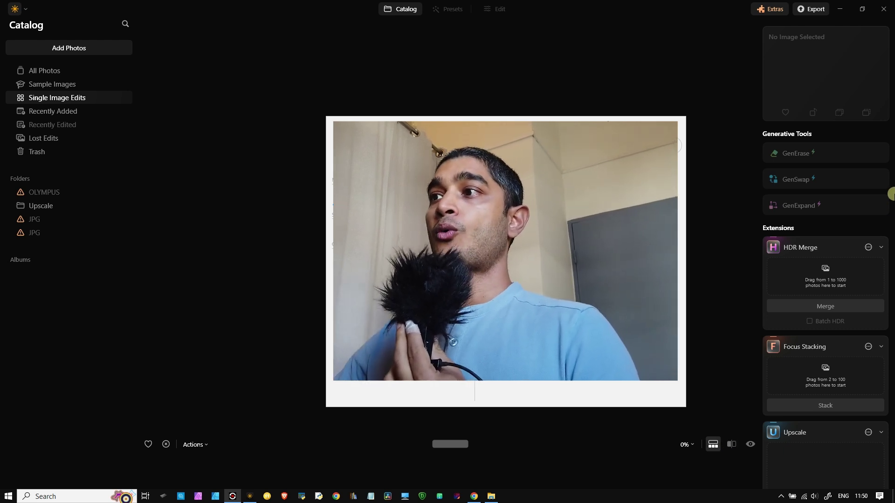
Browse the extras and extensions store, then close it
click(631, 122)
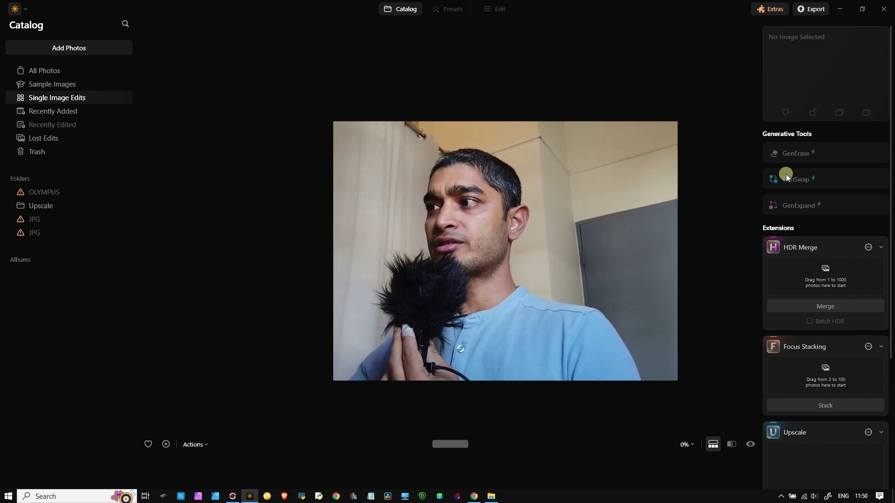
scroll(785, 174, down, 4)
scroll(788, 174, up, 1)
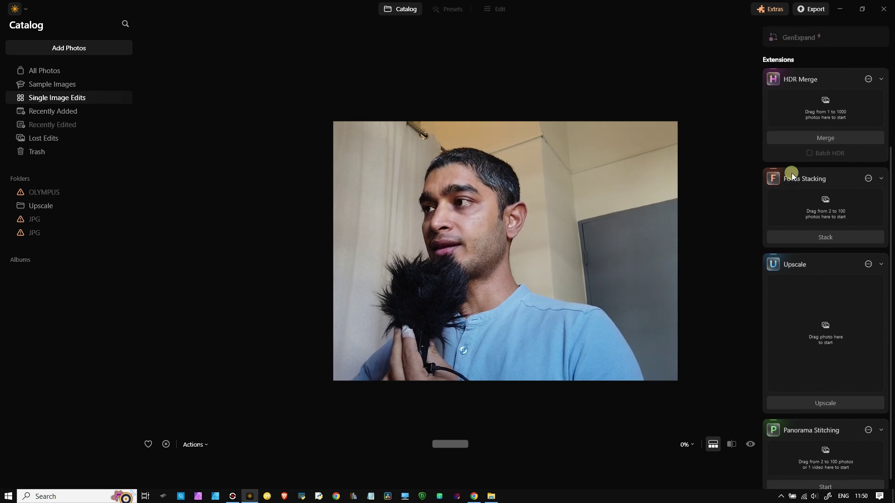
scroll(791, 173, up, 4)
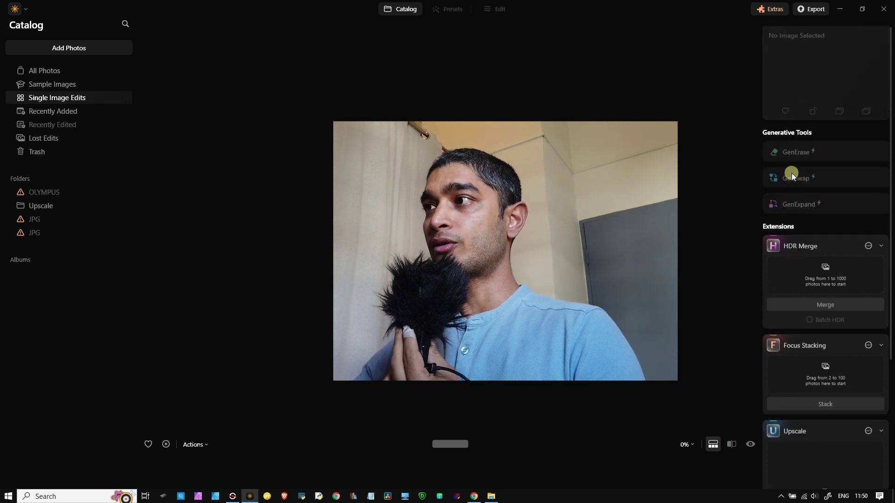
click(774, 8)
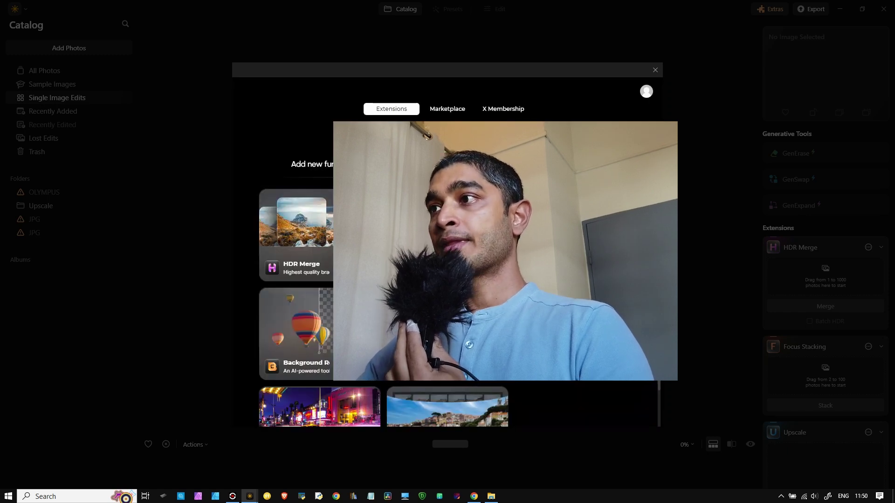
click(653, 71)
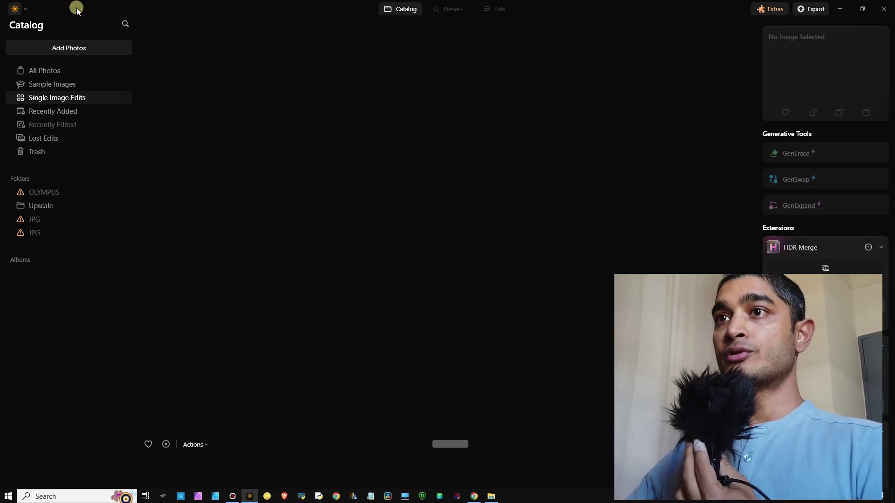
Import the raw file ISO 25600.ORF from the High Iso folder
click(86, 53)
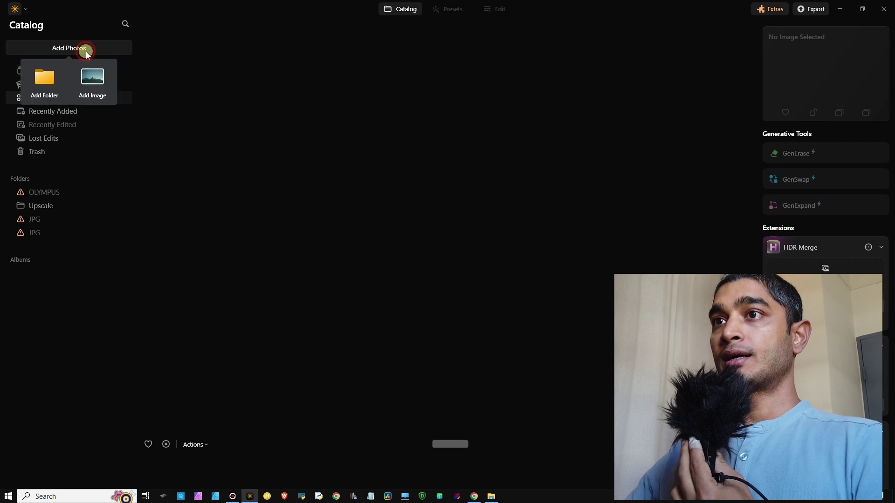
click(90, 79)
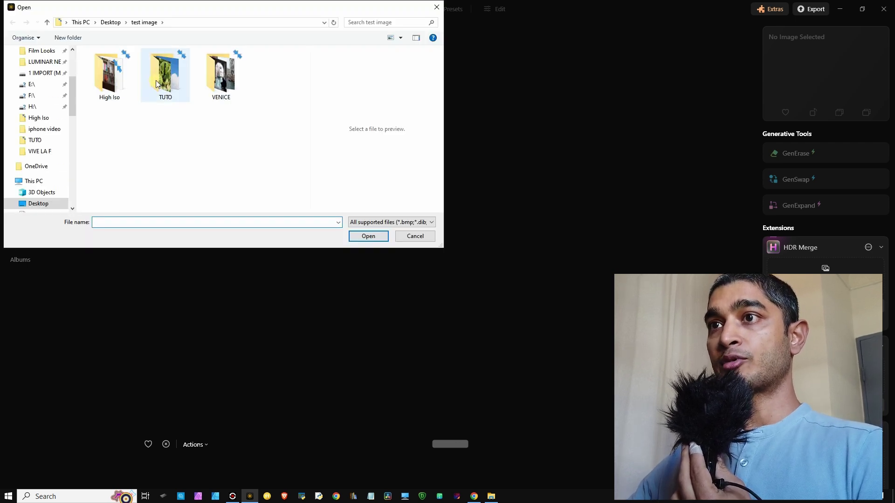
double_click(117, 91)
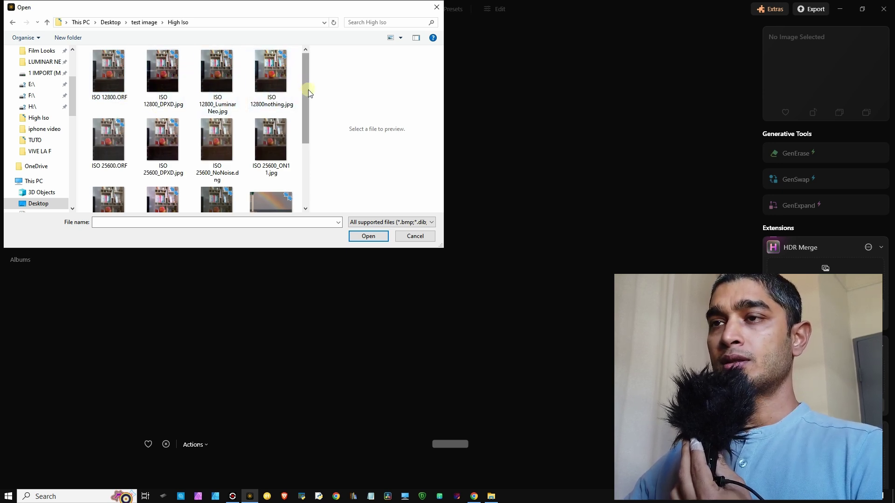
drag(308, 90, 303, 115)
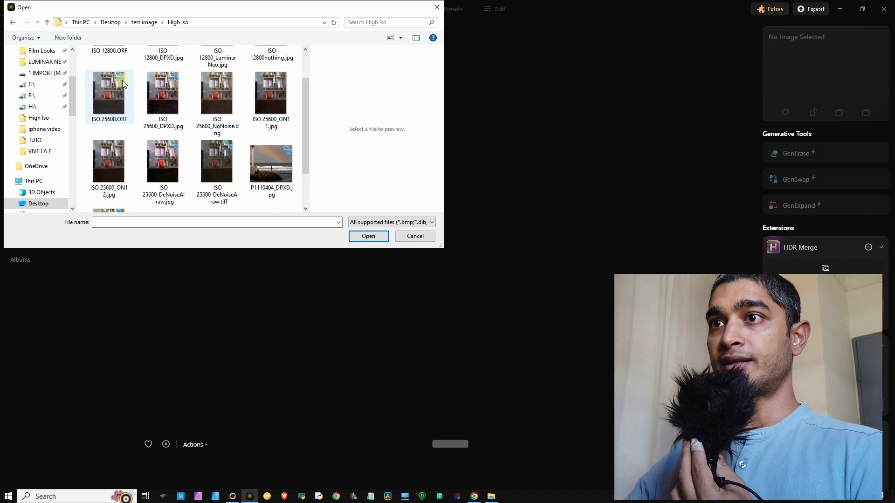
click(117, 96)
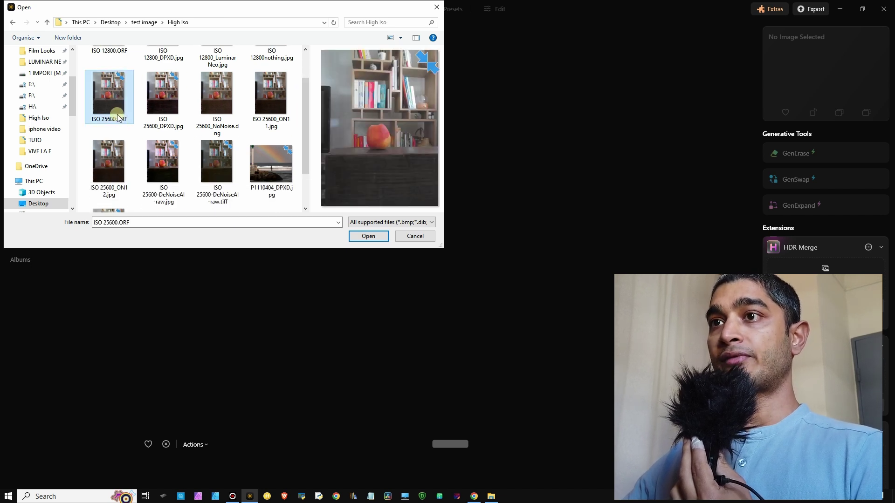
click(368, 236)
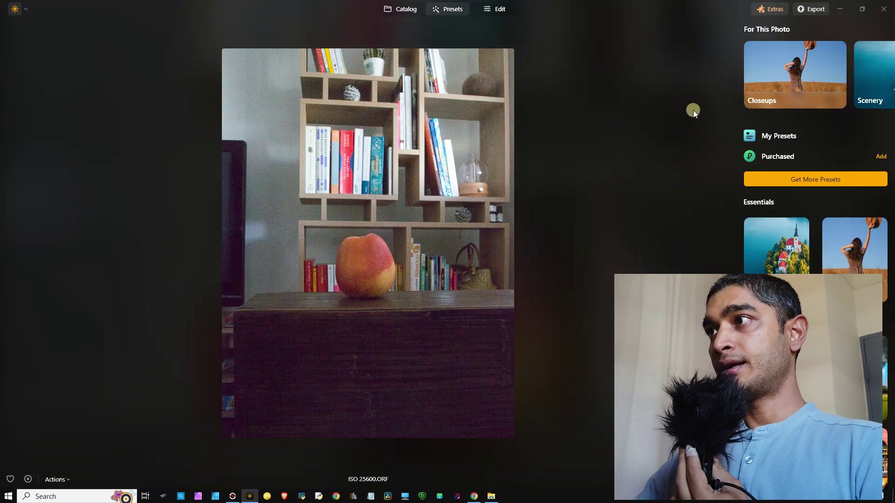
Inspect the photo's noise at 100% across the bookshelf in Edit, then expand Noiseless
click(498, 11)
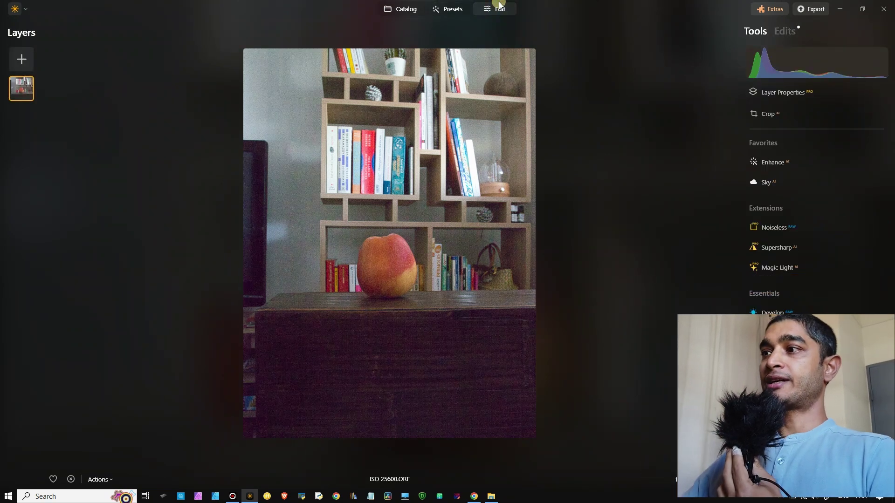
click(394, 287)
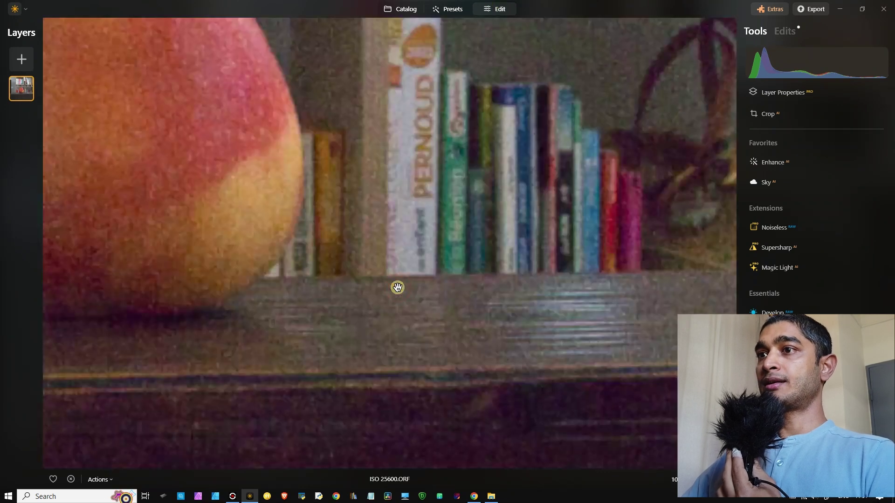
click(99, 480)
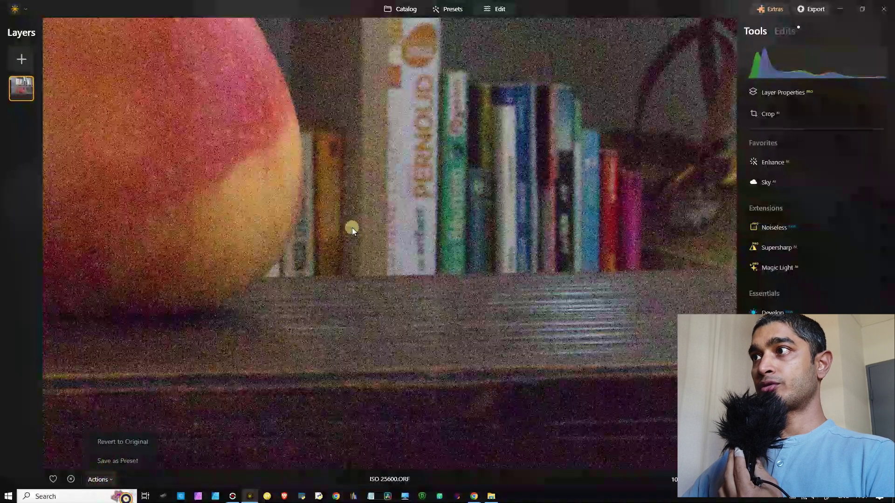
click(214, 240)
drag(213, 239, 491, 265)
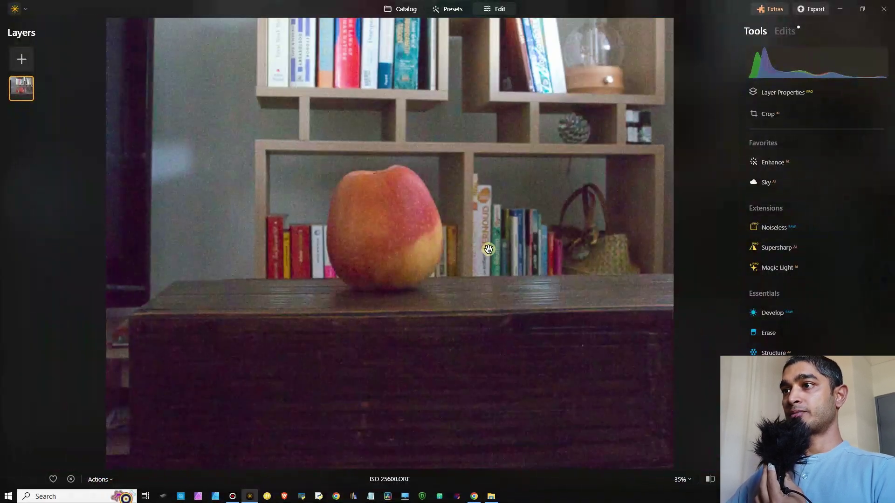
scroll(487, 249, up, 2)
drag(358, 241, 245, 310)
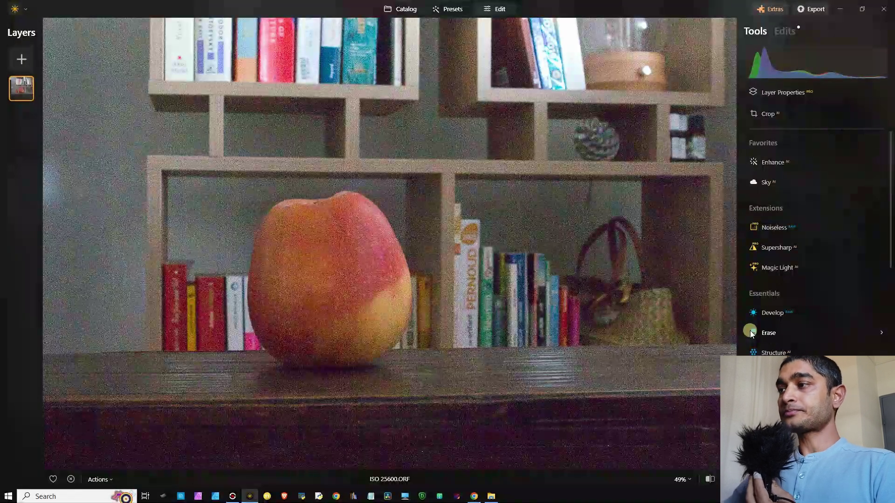
click(781, 227)
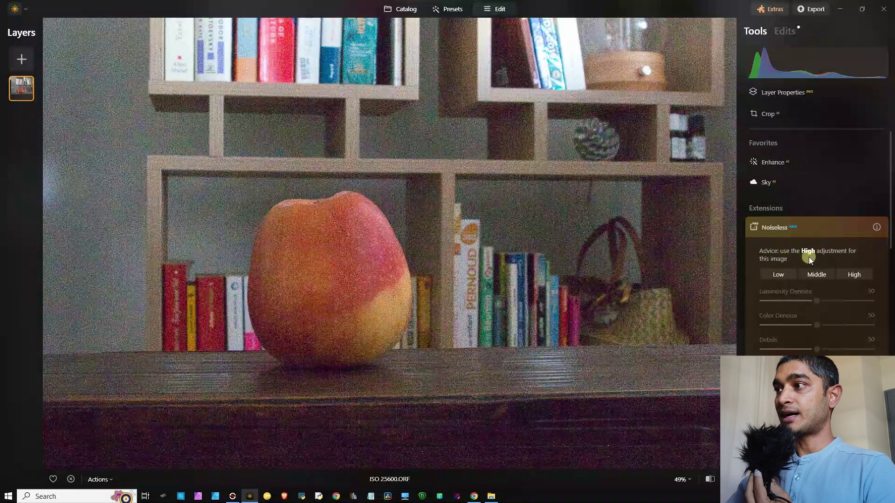
Run Noiseless at High strength on the ISO 25600 photo
click(853, 276)
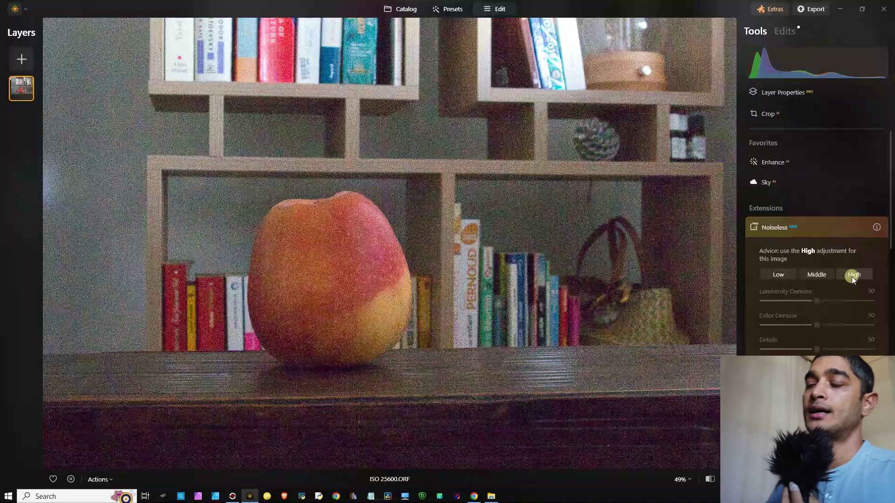
click(853, 275)
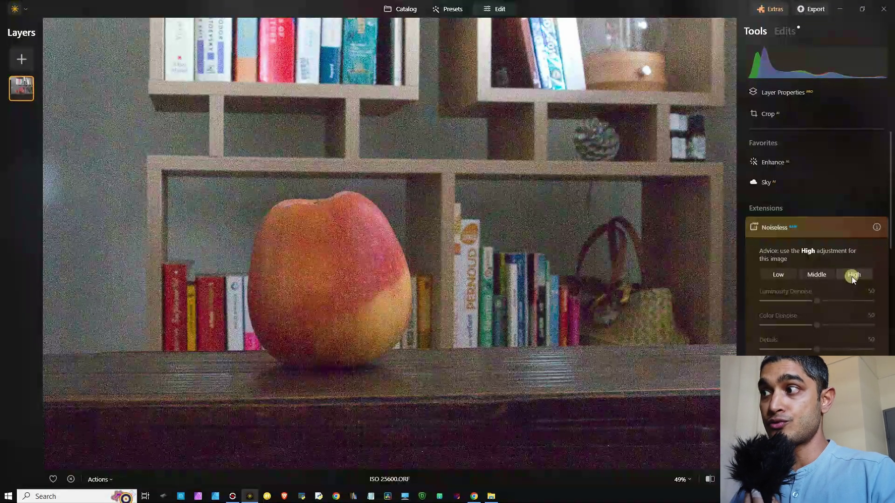
click(853, 276)
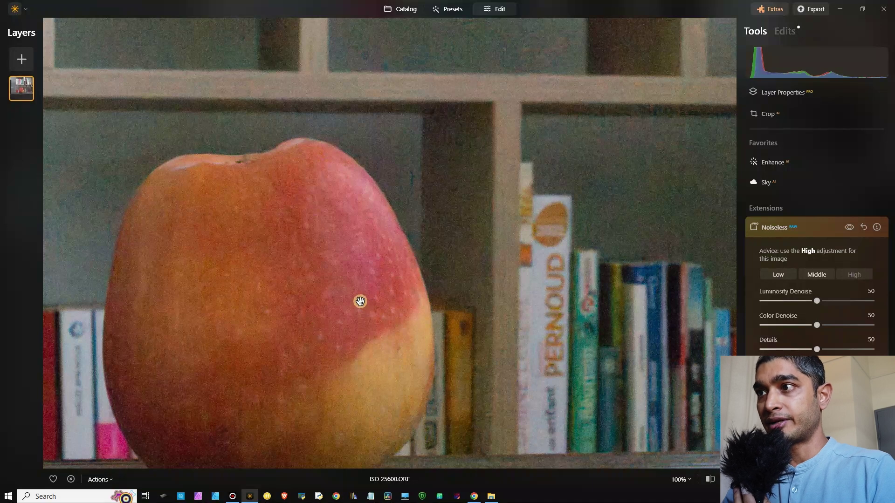
Inspect the denoised apple at 100% zoom and dismiss the drive-reconnect notification
drag(300, 308, 381, 246)
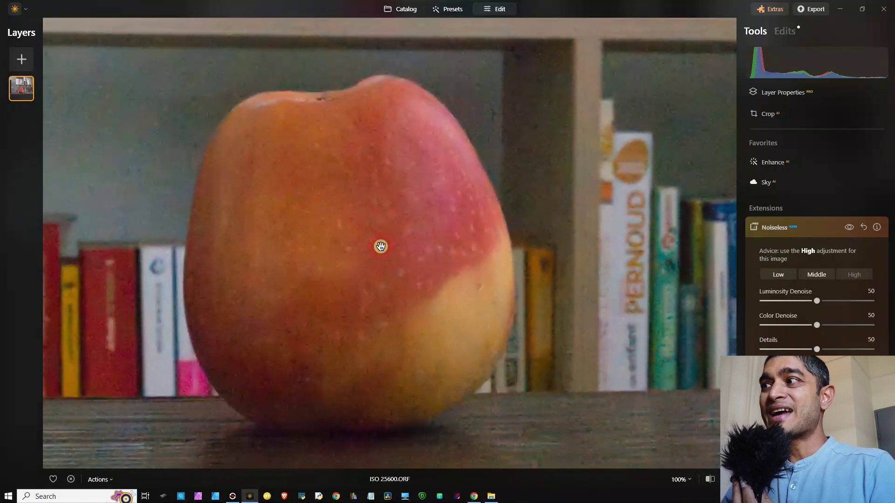
click(423, 287)
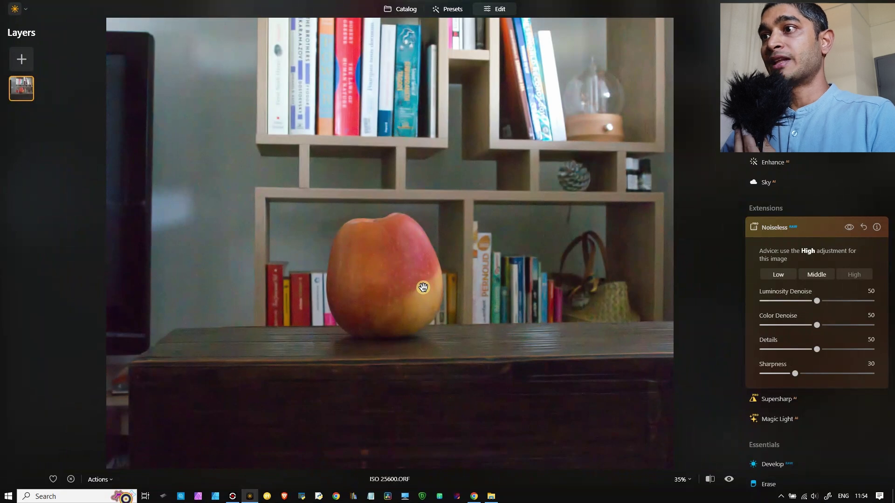
scroll(423, 287, down, 1)
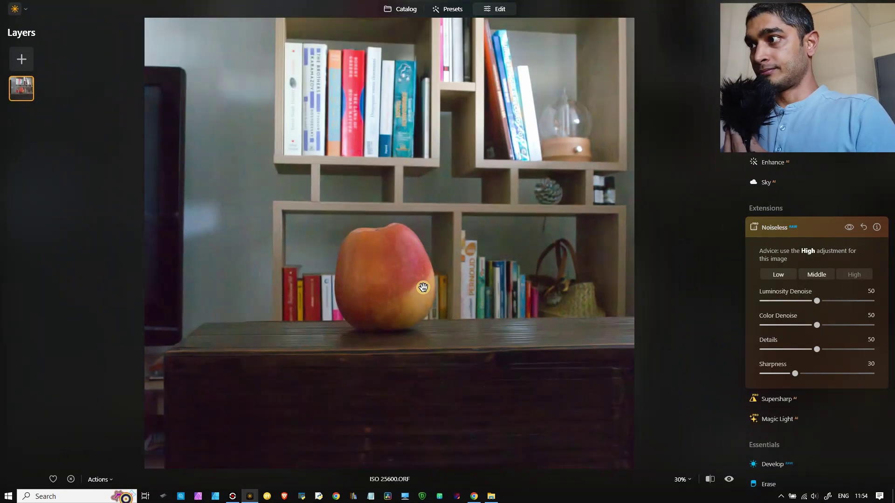
scroll(423, 287, up, 5)
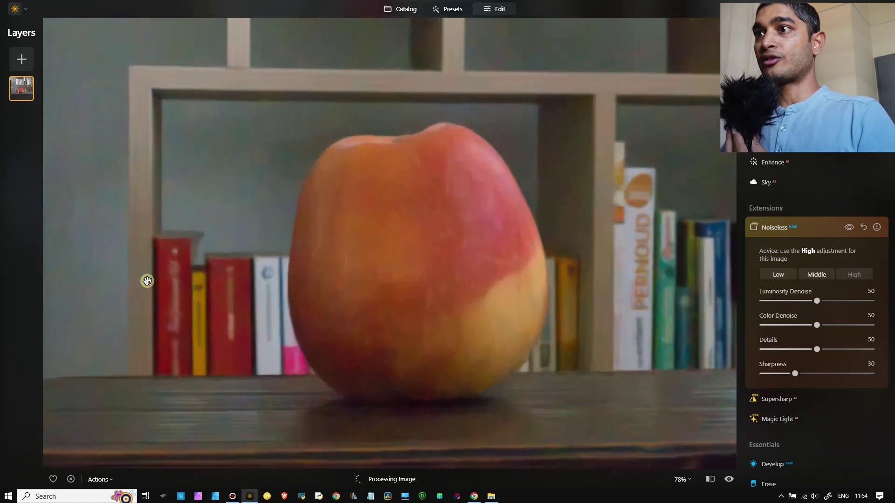
scroll(189, 317, up, 1)
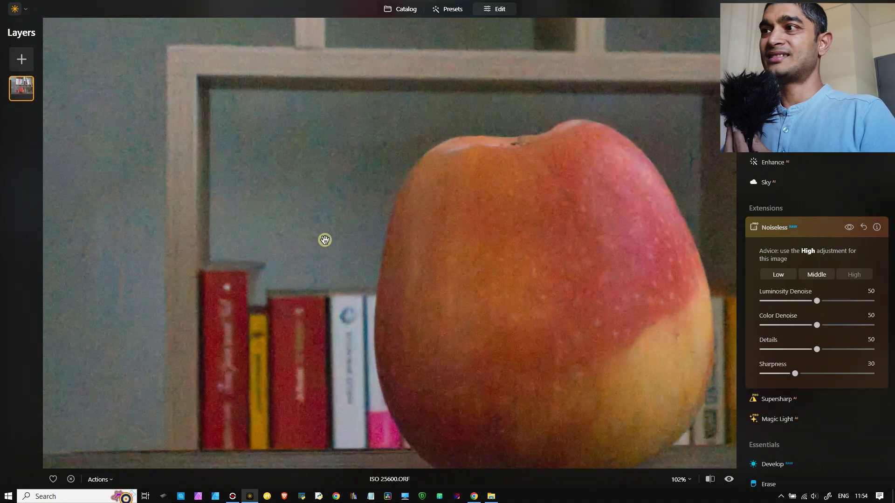
drag(503, 275, 425, 201)
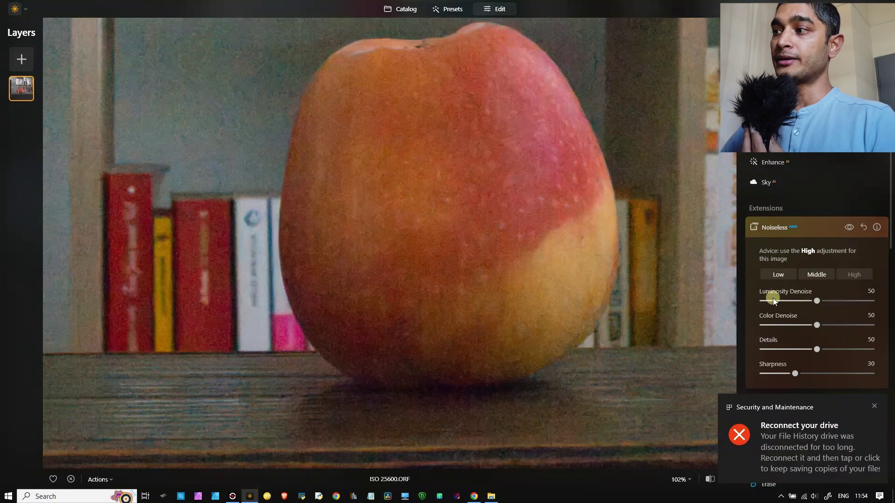
click(874, 405)
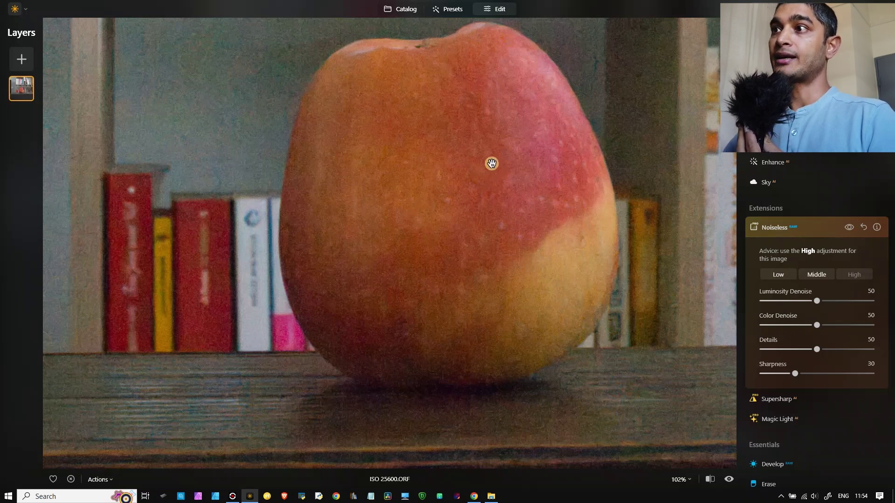
drag(495, 156, 516, 214)
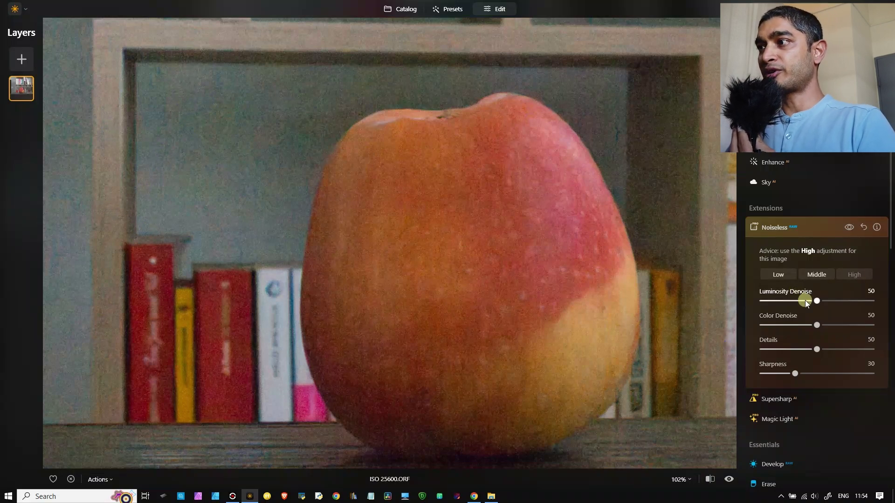
Push Luminosity Denoise and Color Denoise to 100, then fit the photo to the view
drag(809, 303, 853, 302)
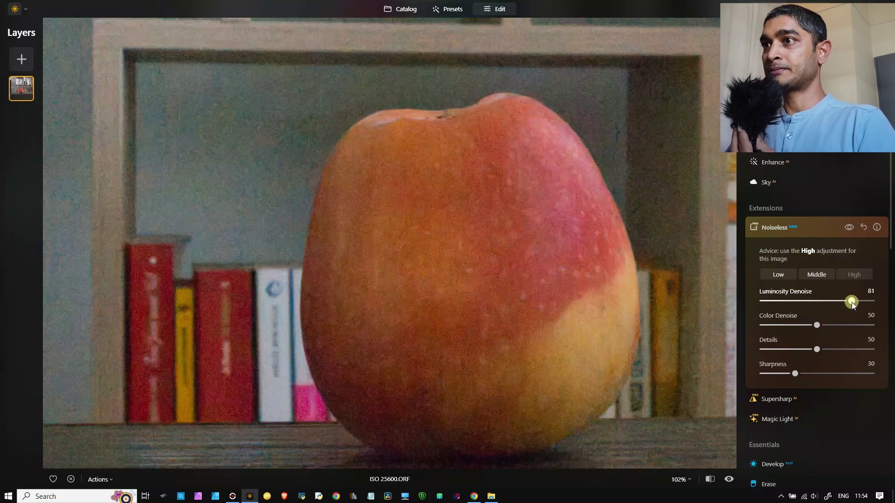
drag(851, 302, 753, 314)
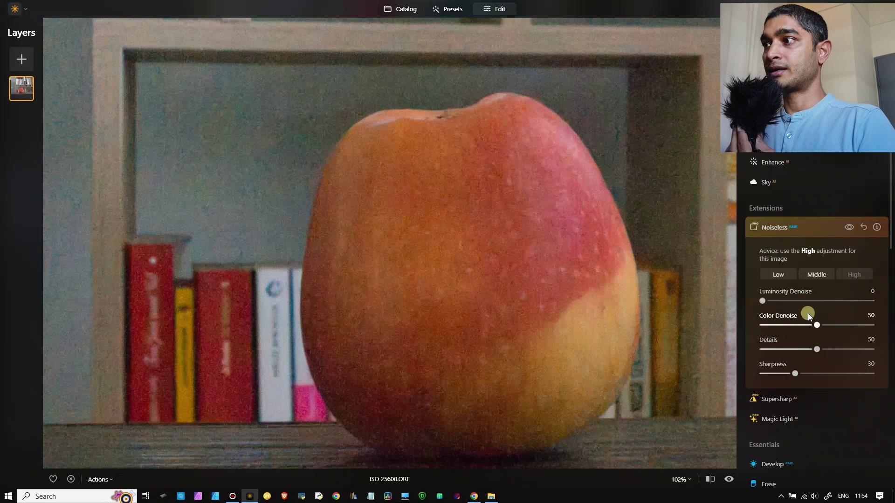
drag(762, 301, 880, 313)
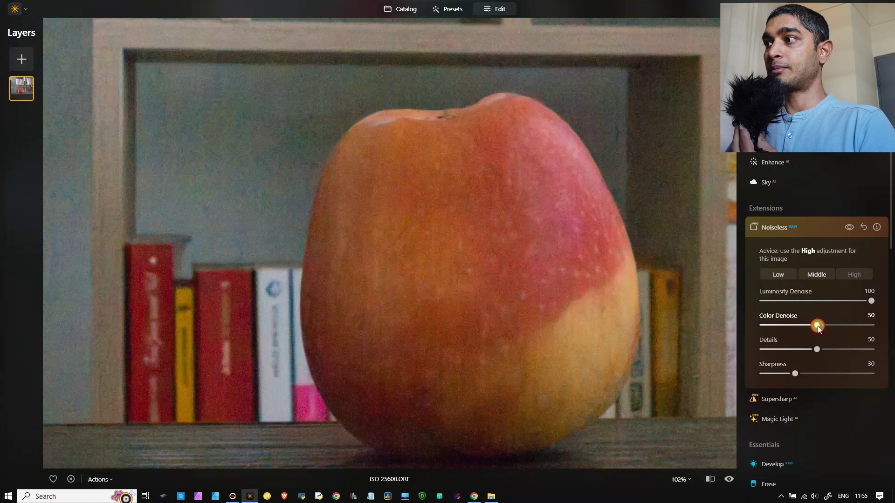
drag(817, 326, 890, 332)
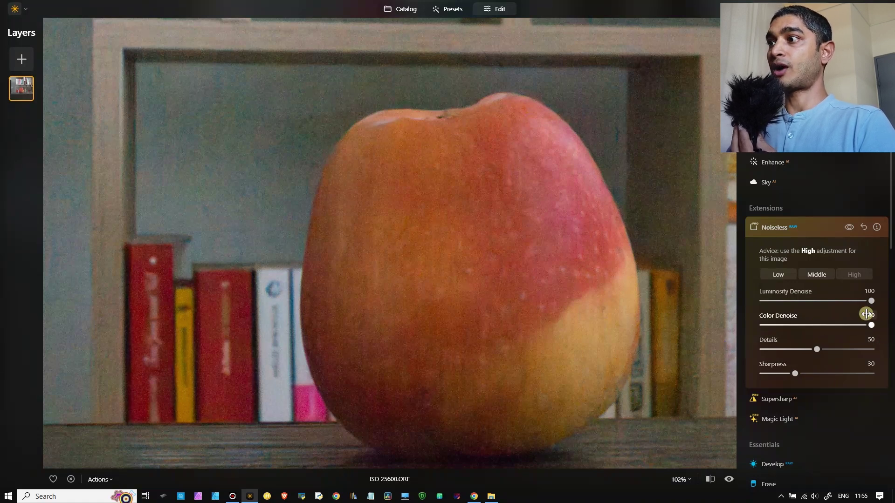
click(329, 327)
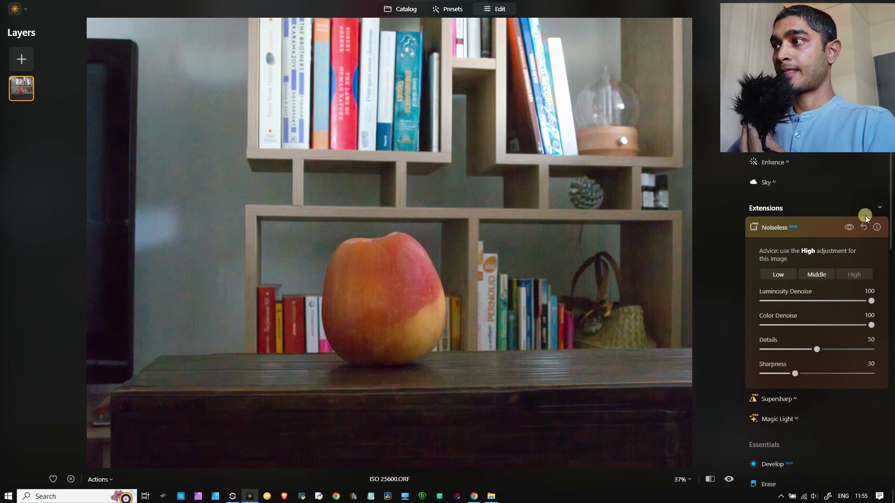
Reset Noiseless, reapply High strength, and pan to the apple's lower part and table
click(863, 228)
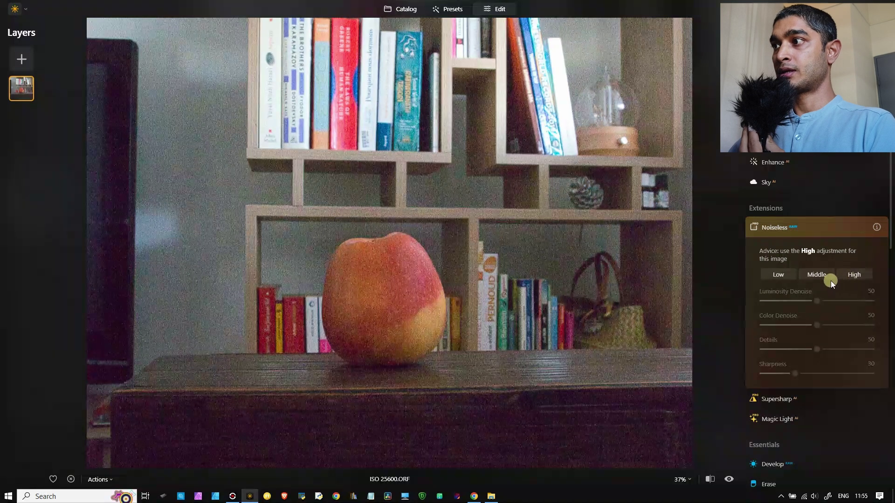
click(851, 274)
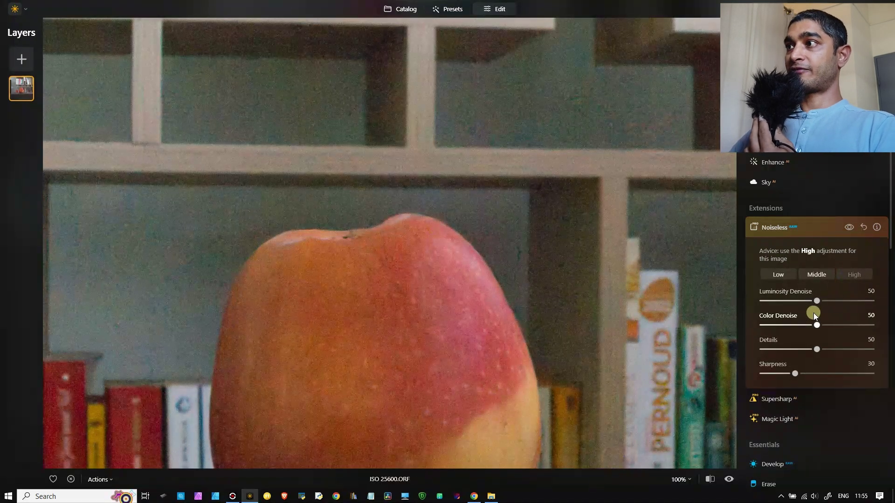
drag(438, 362, 412, 213)
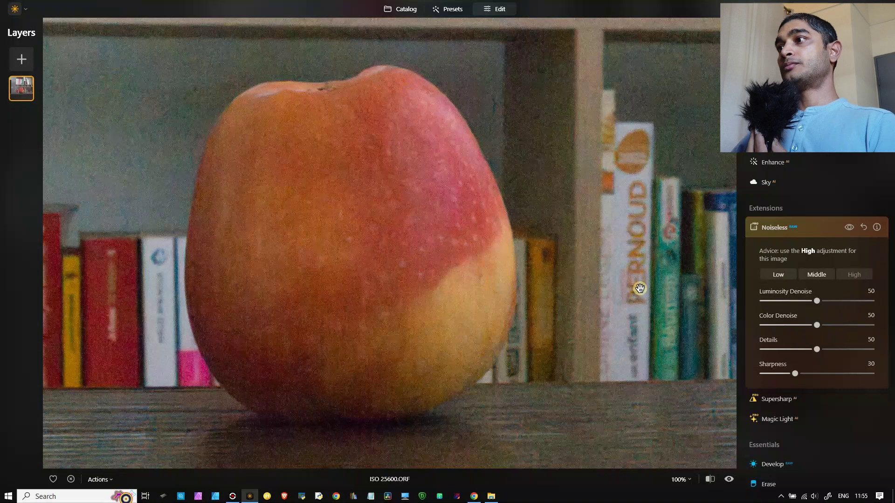
Set Luminosity Denoise 97, Color Denoise 98, Details 38 and Sharpness 37
click(869, 301)
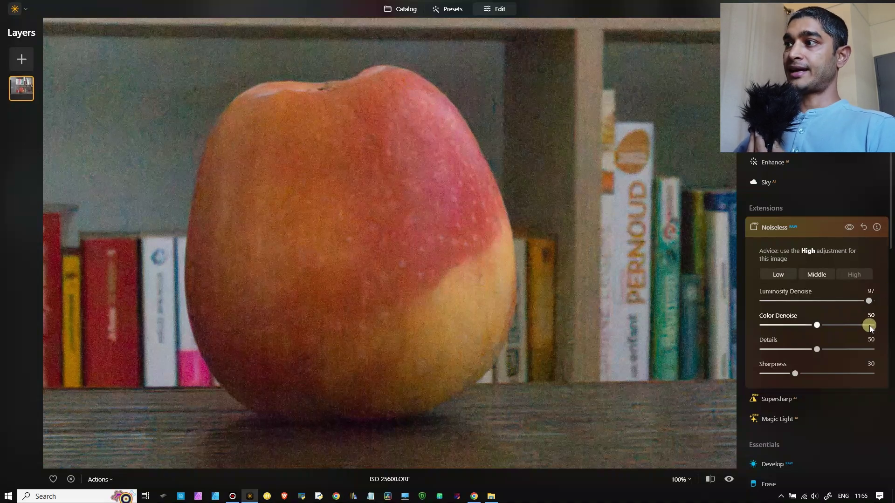
click(870, 326)
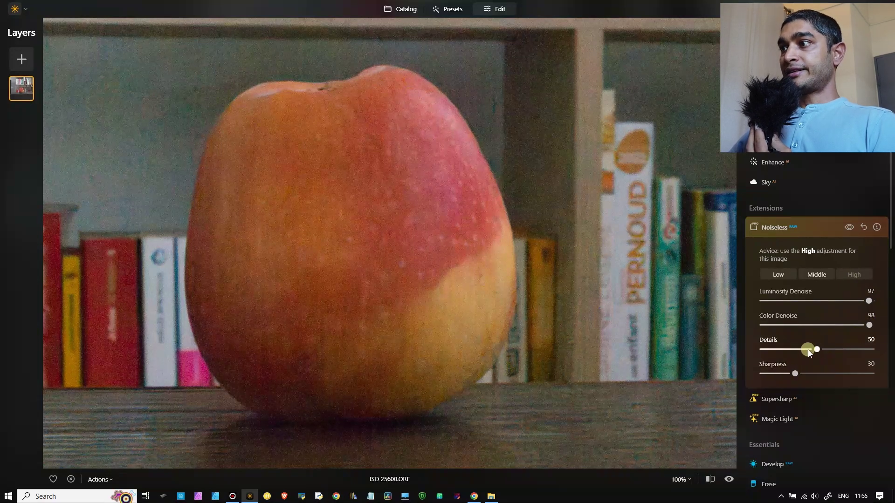
drag(815, 350, 761, 351)
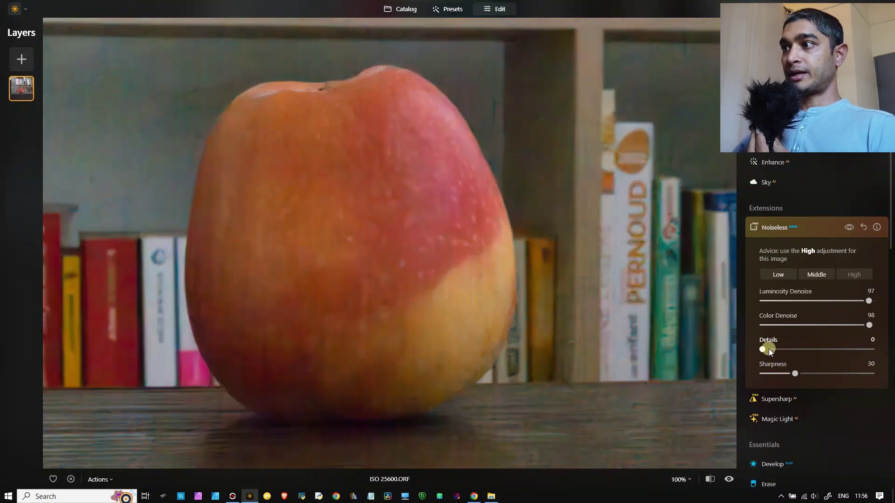
drag(764, 351, 807, 358)
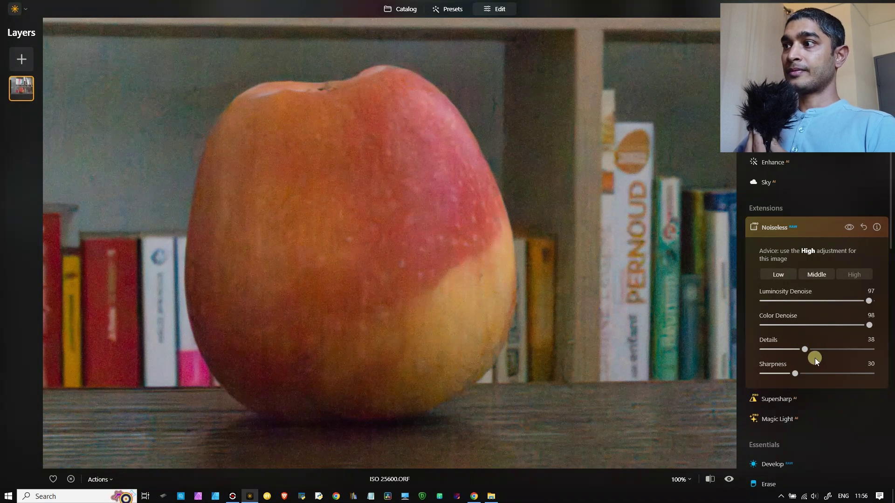
click(803, 374)
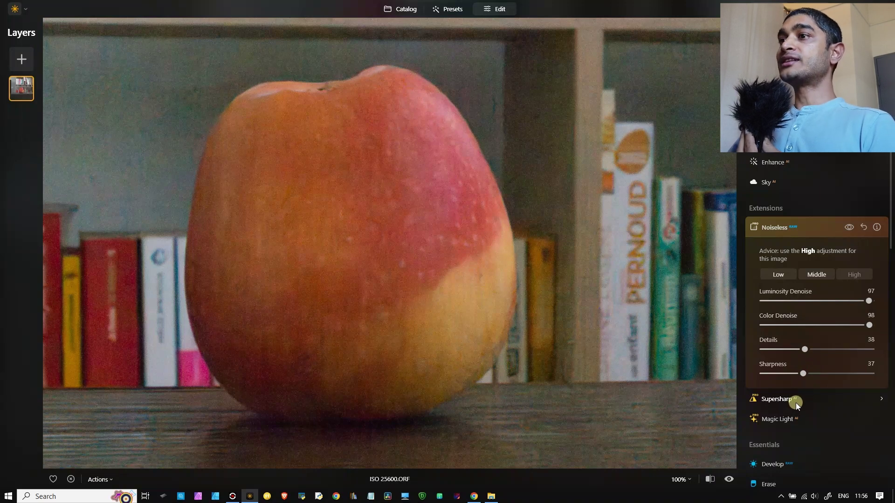
Fit the photo and apply Supersharp at Low strength with the Universal model
click(352, 296)
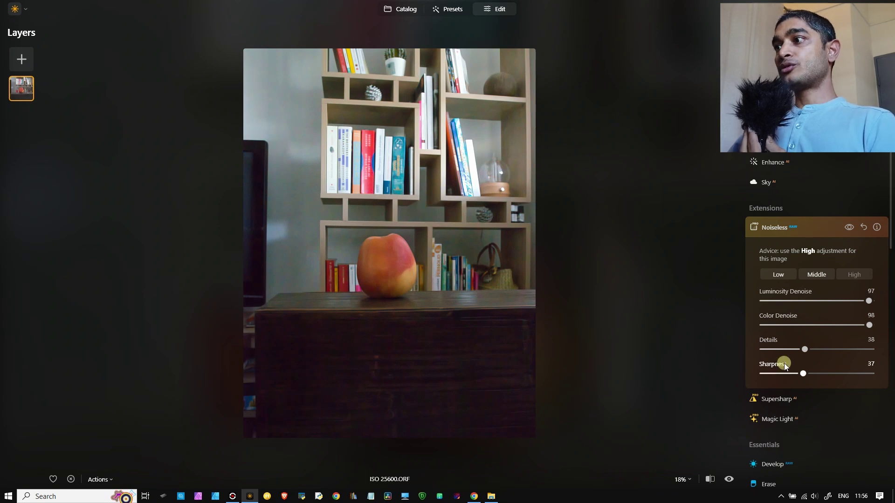
click(778, 399)
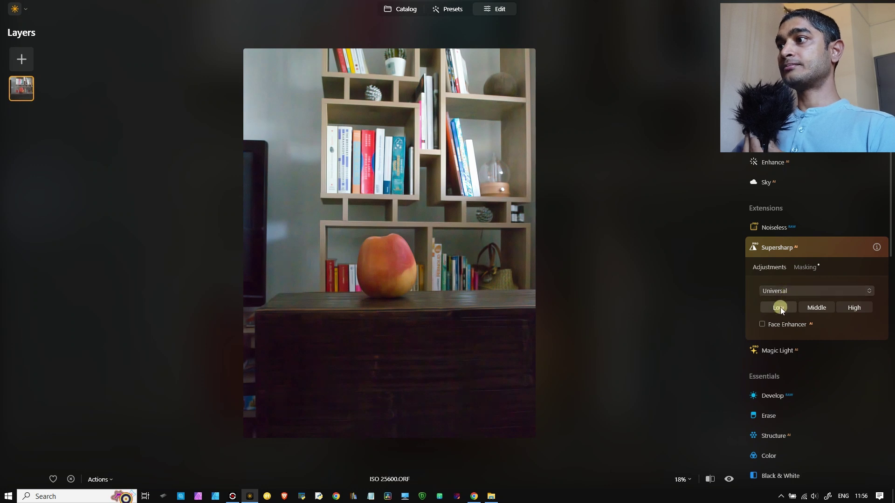
click(778, 311)
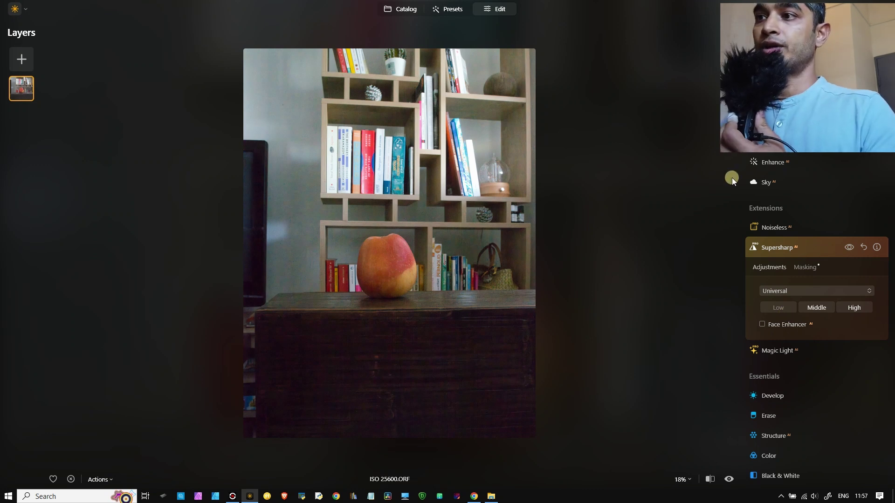
click(371, 266)
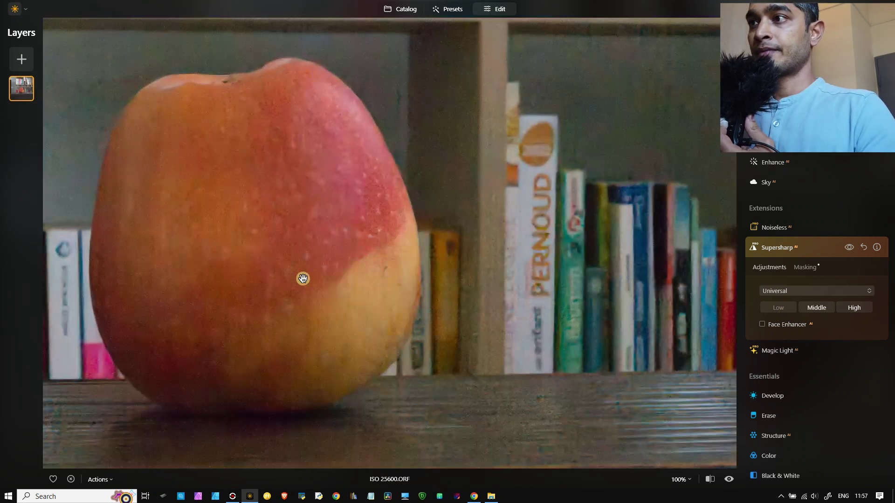
click(845, 246)
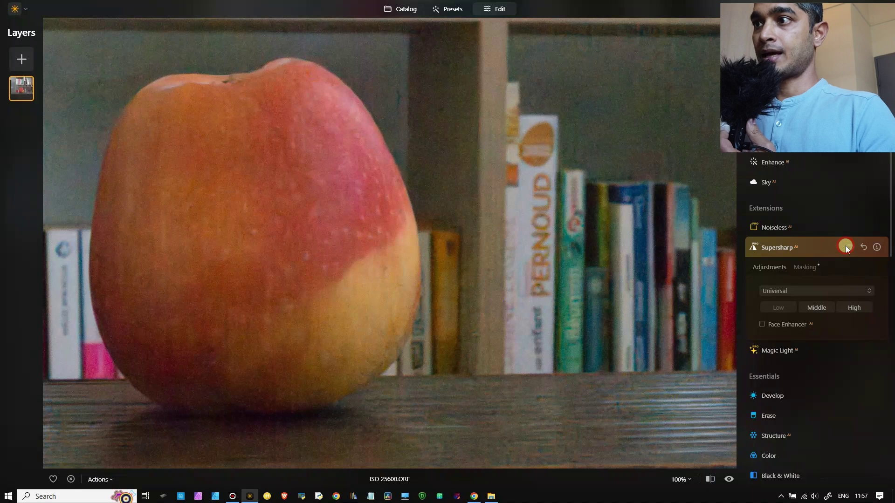
click(846, 248)
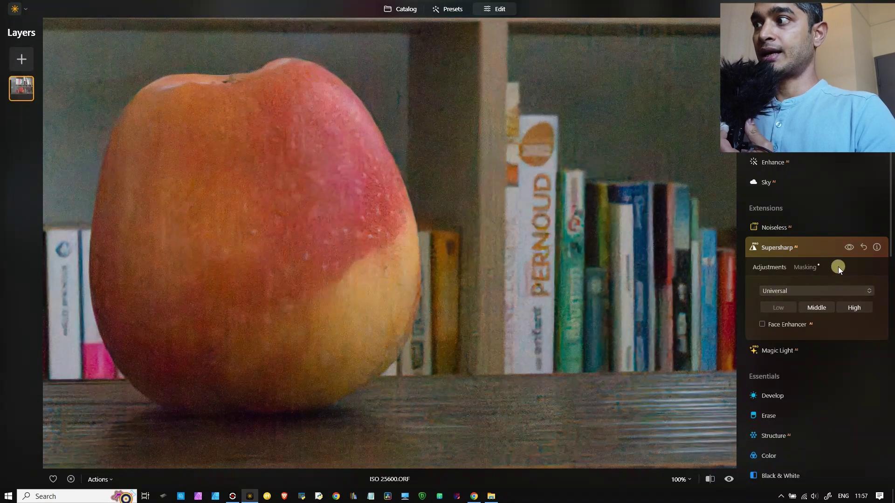
click(848, 249)
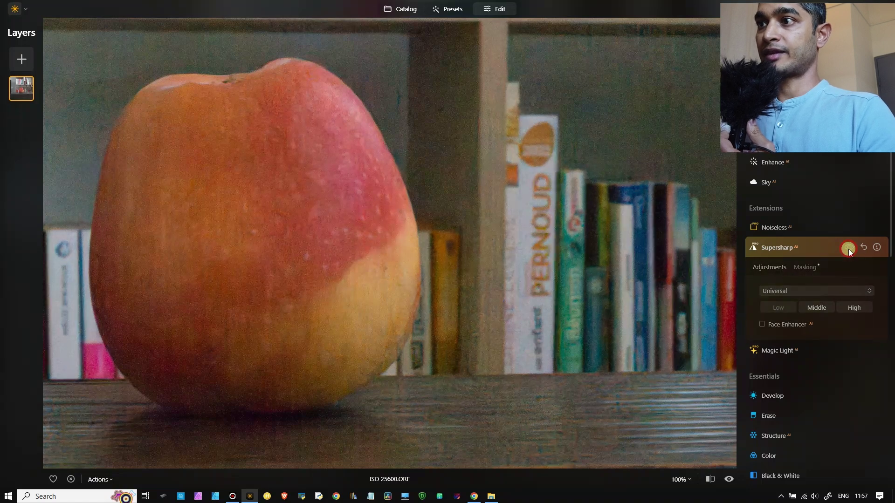
click(848, 249)
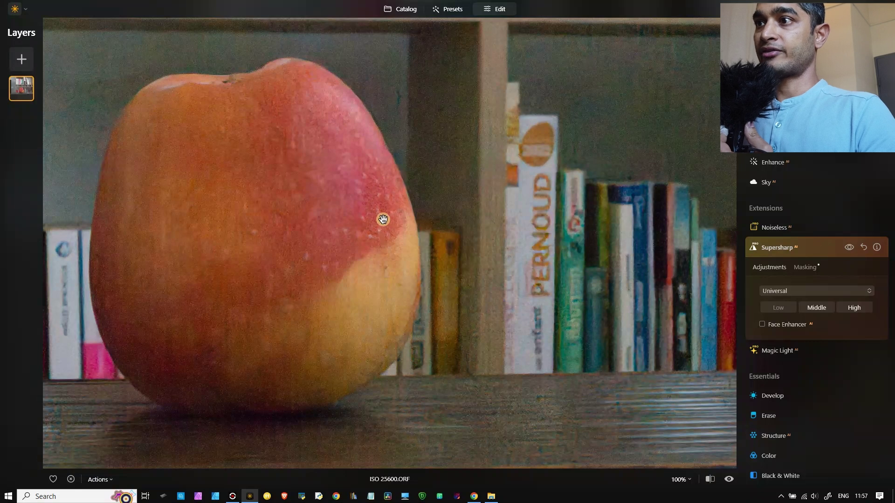
click(847, 248)
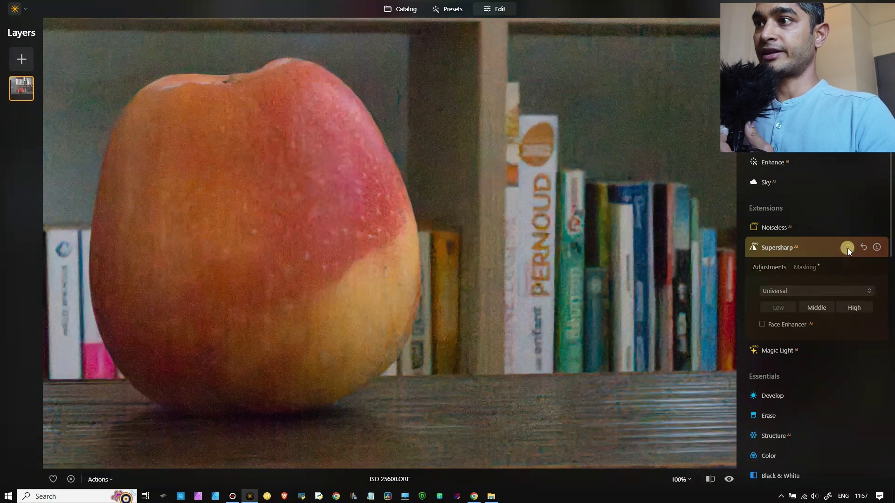
click(847, 248)
click(847, 248)
click(847, 248)
click(847, 247)
click(847, 248)
click(847, 248)
click(847, 248)
click(847, 248)
click(847, 248)
click(847, 247)
click(847, 248)
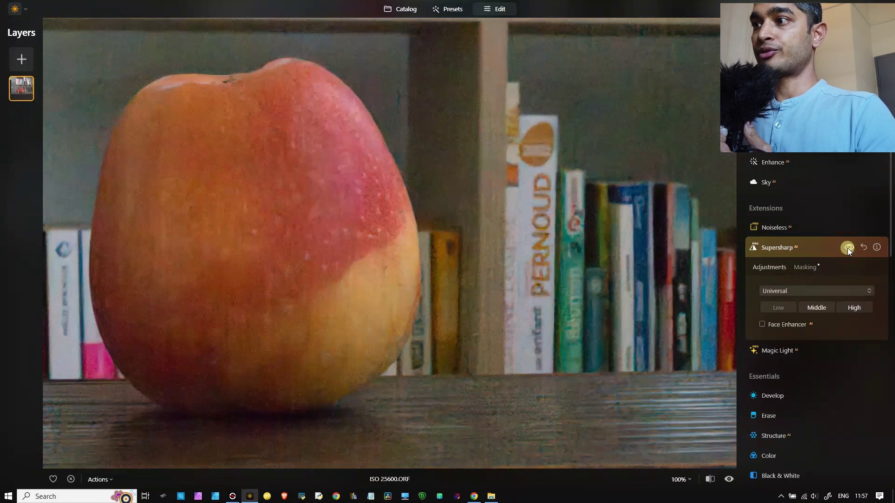
click(847, 248)
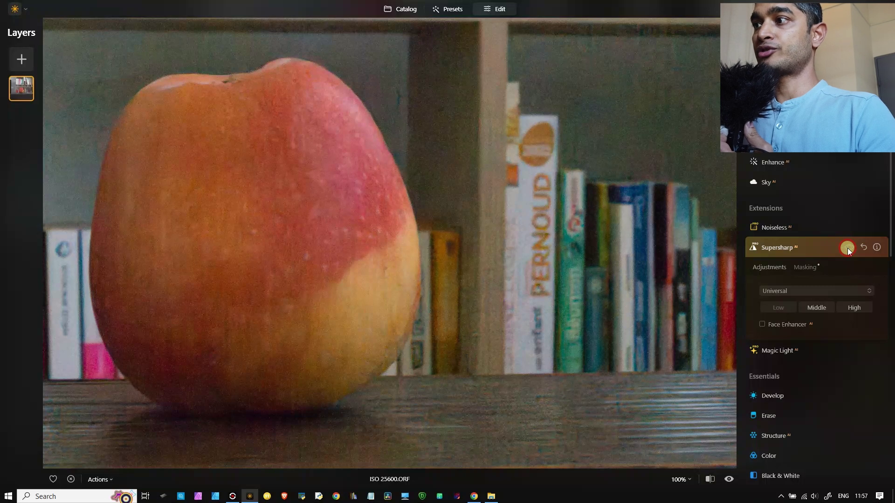
click(847, 248)
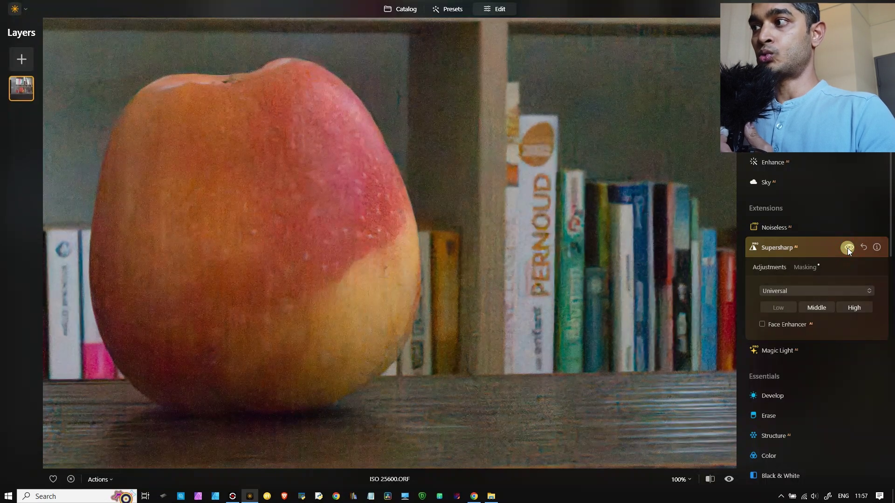
click(847, 248)
click(847, 248)
click(280, 354)
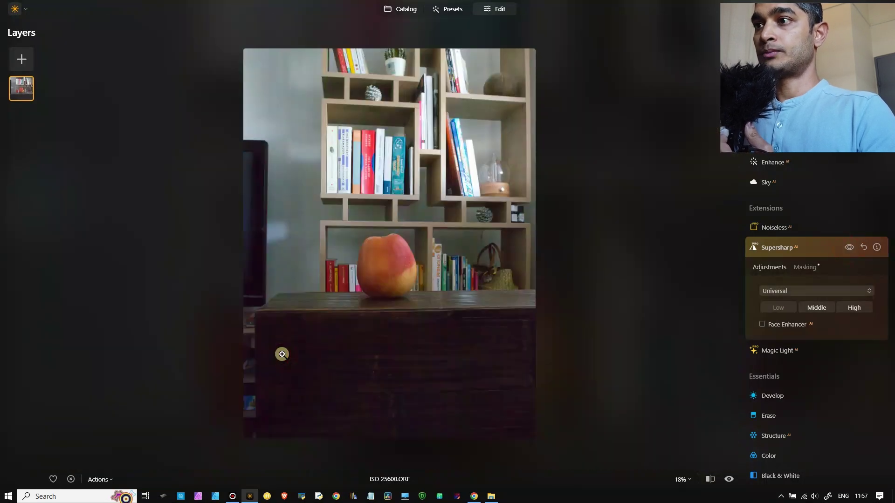
click(845, 249)
click(845, 248)
click(846, 248)
click(845, 248)
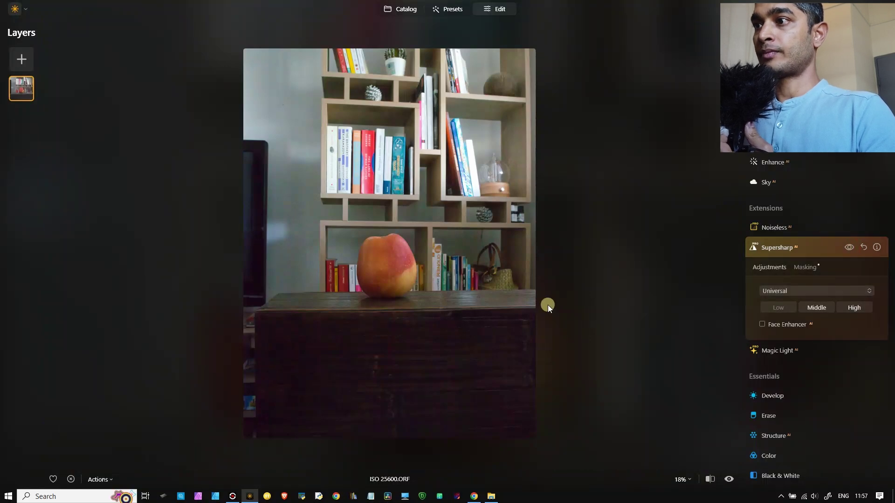
click(474, 309)
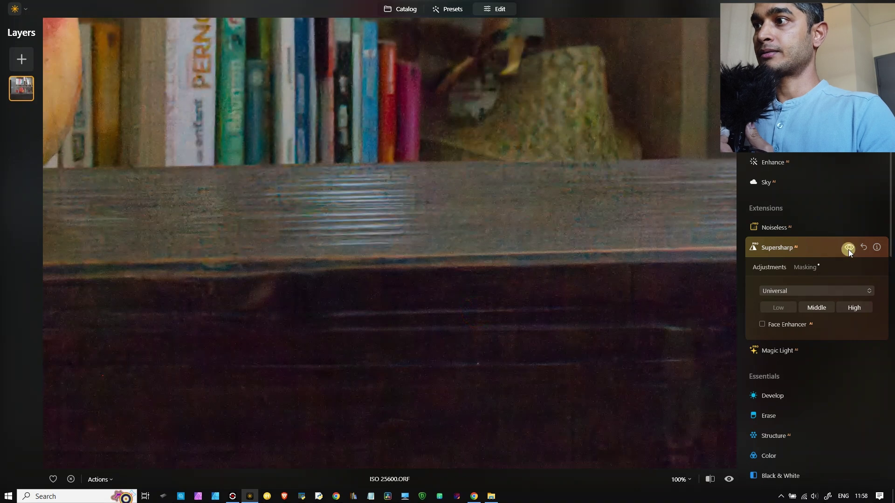
click(848, 250)
click(848, 250)
click(848, 250)
click(848, 250)
click(848, 250)
click(848, 249)
click(848, 250)
click(847, 250)
click(848, 250)
click(848, 250)
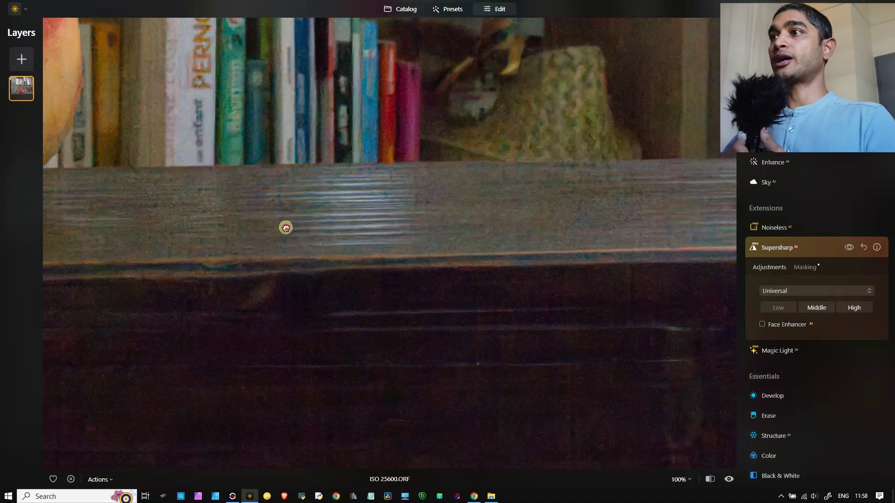
Fit the photo to the view and set the Enhance AI Accent slider to 13
click(361, 277)
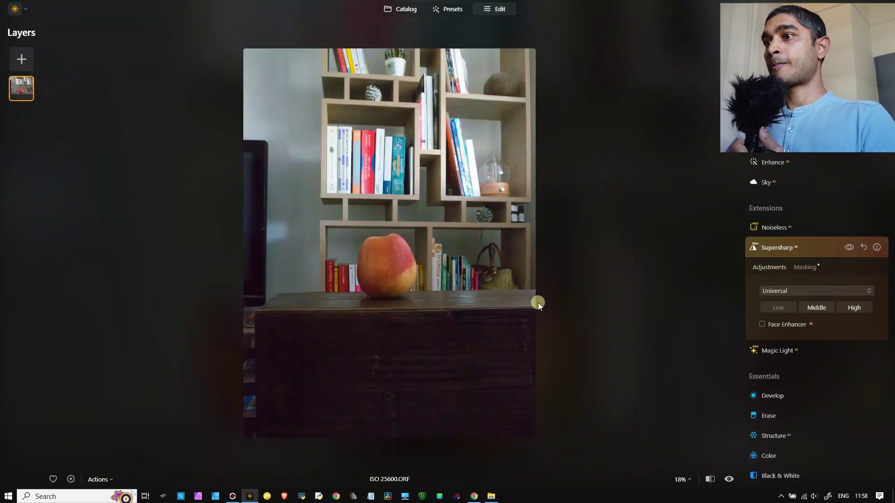
click(794, 161)
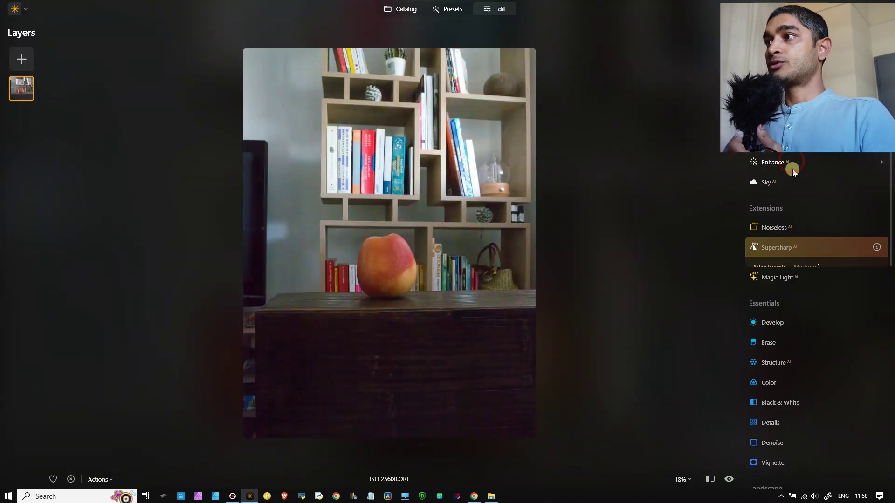
click(778, 216)
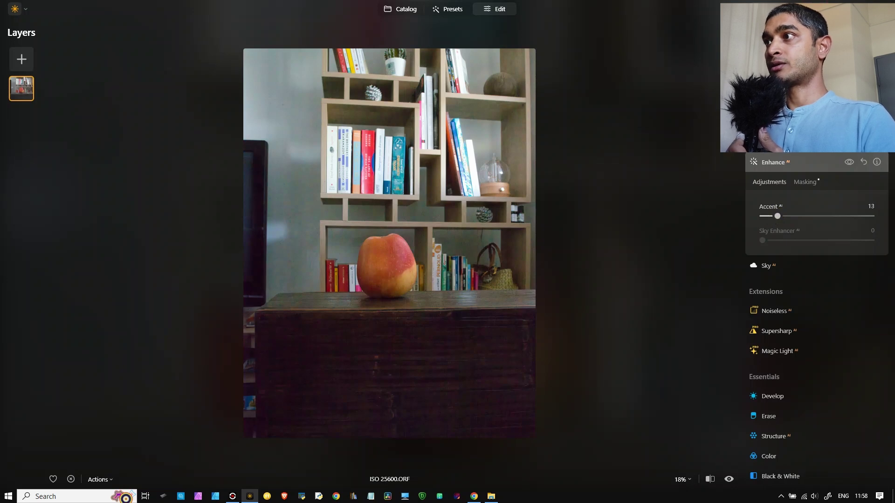
In export settings, resize by Dimensions to a width of 1440 pixels
key(ctrl+shift+e)
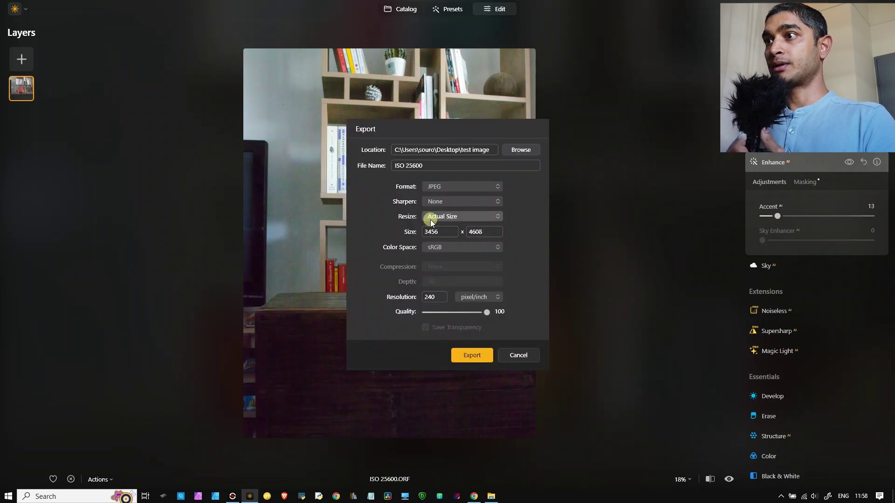
click(436, 231)
drag(437, 232, 419, 235)
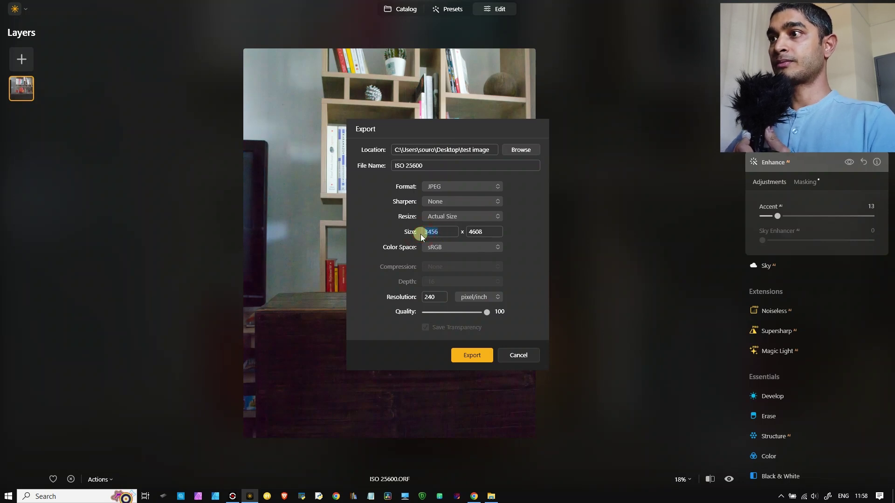
click(468, 218)
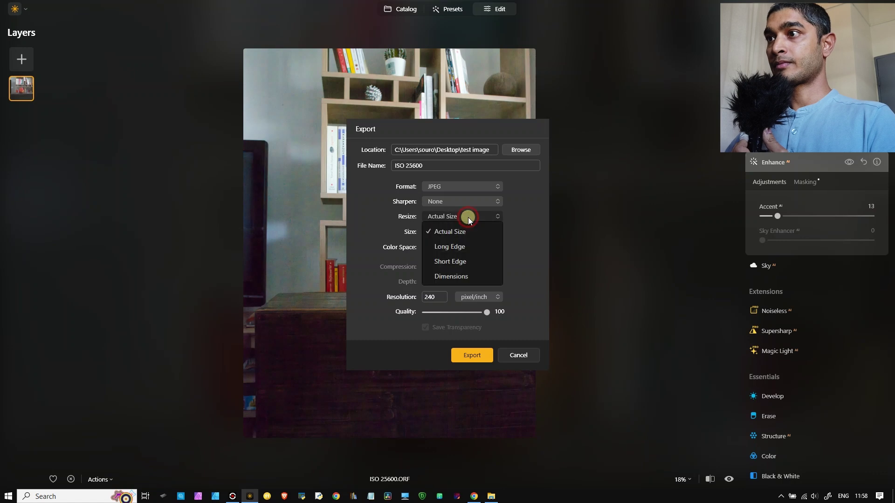
click(460, 278)
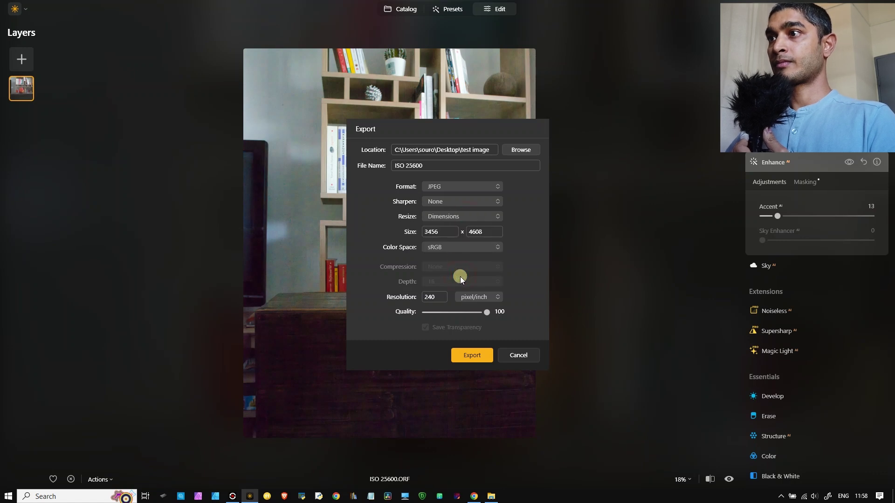
click(451, 234)
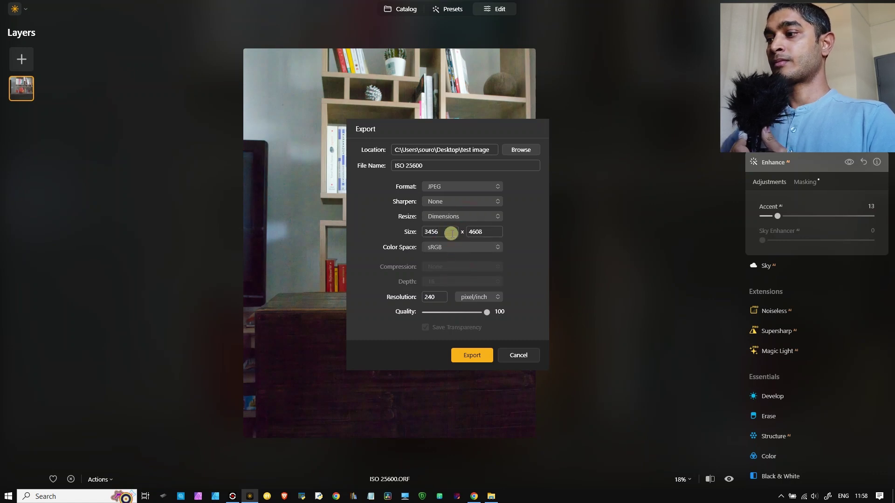
key(BackSpace)
key(BackSpace)
key(BackSpace)
key(BackSpace)
text(1)
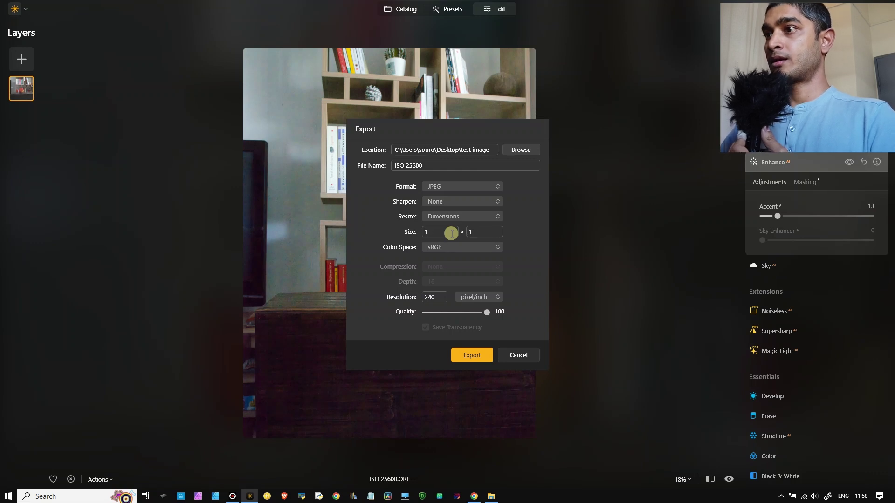
text(1440)
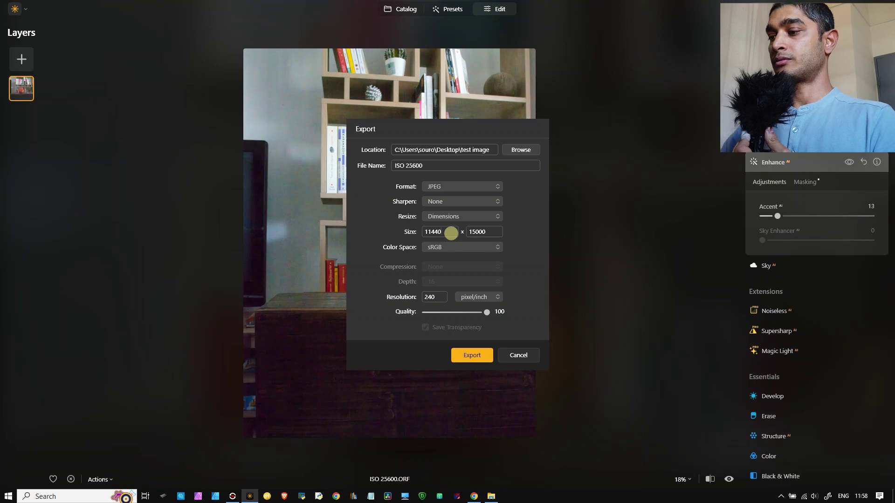
key(BackSpace)
key(BackSpace)
key(BackSpace)
key(BackSpace)
text(440)
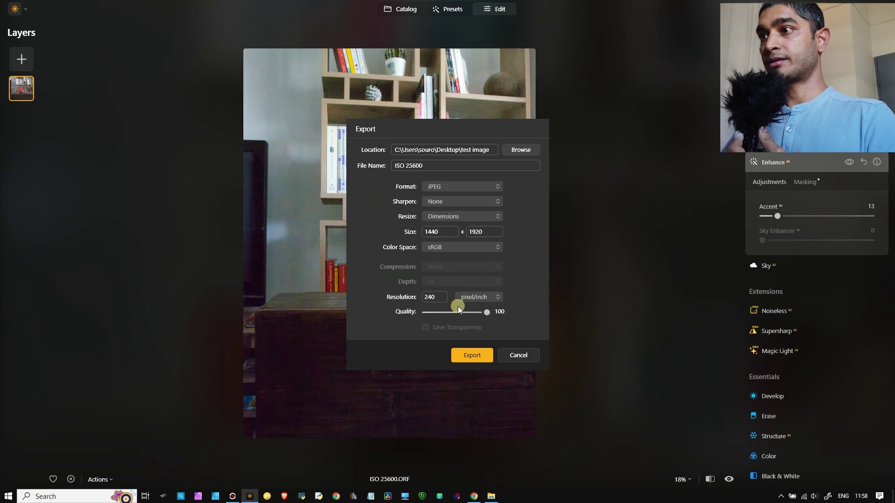
Set the export resolution to 300 pixel/inch
click(473, 299)
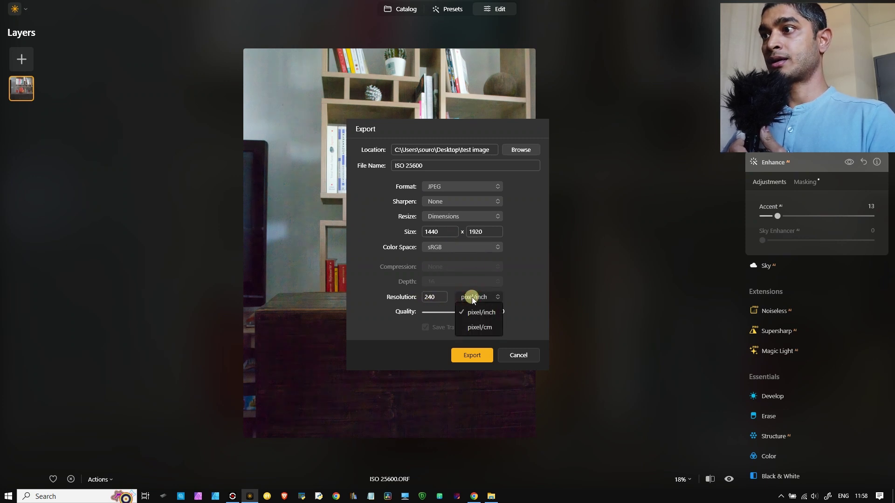
click(472, 299)
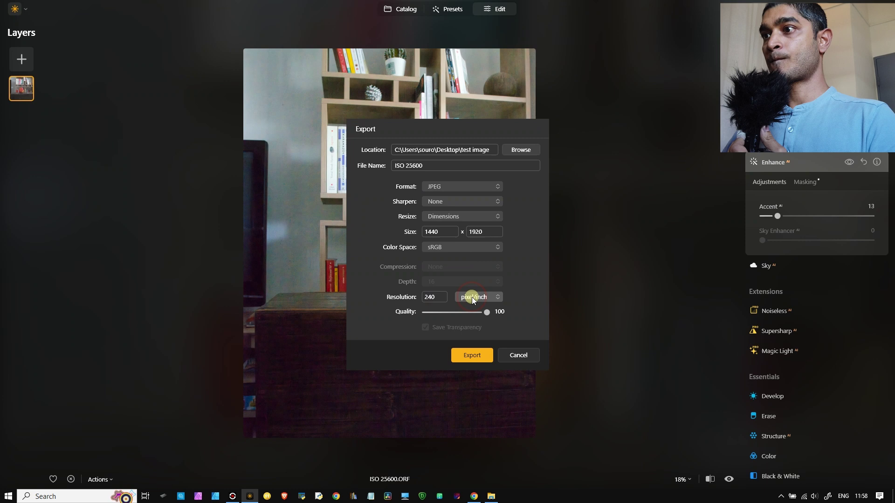
click(442, 296)
drag(442, 297, 422, 297)
text(300)
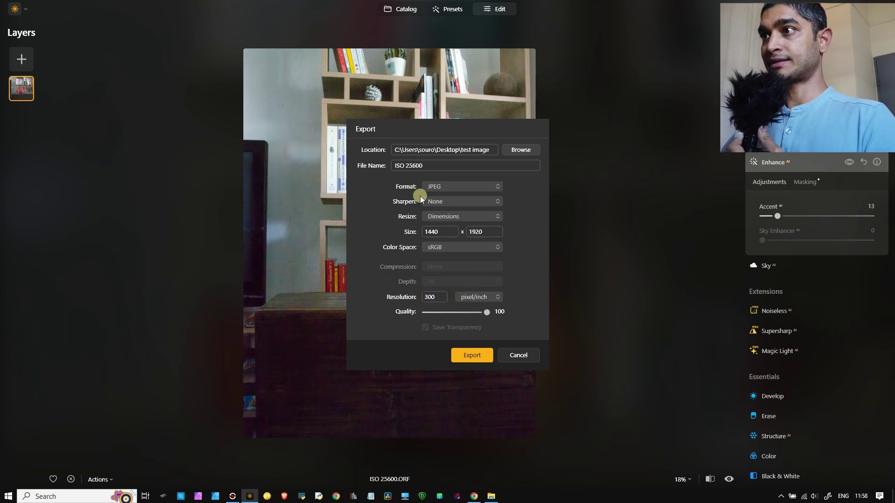
Rename the export file to 'ISO 25600_LUMINAR NEO'
click(433, 166)
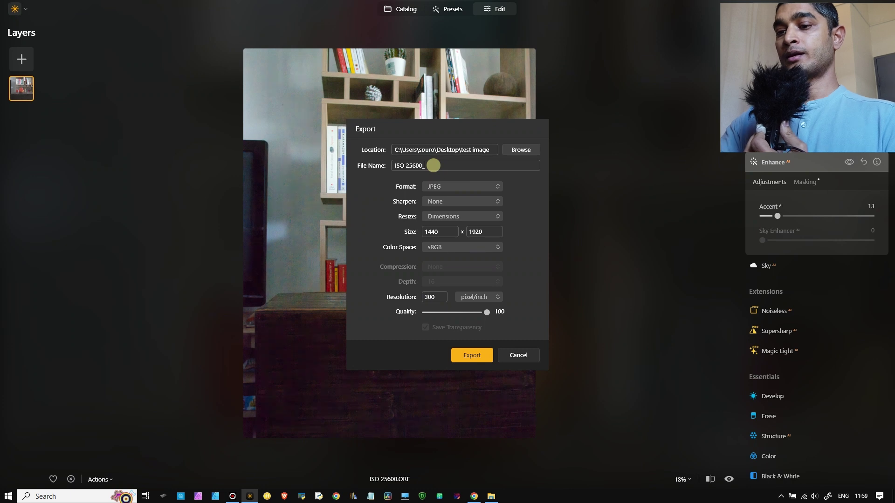
text(_LU)
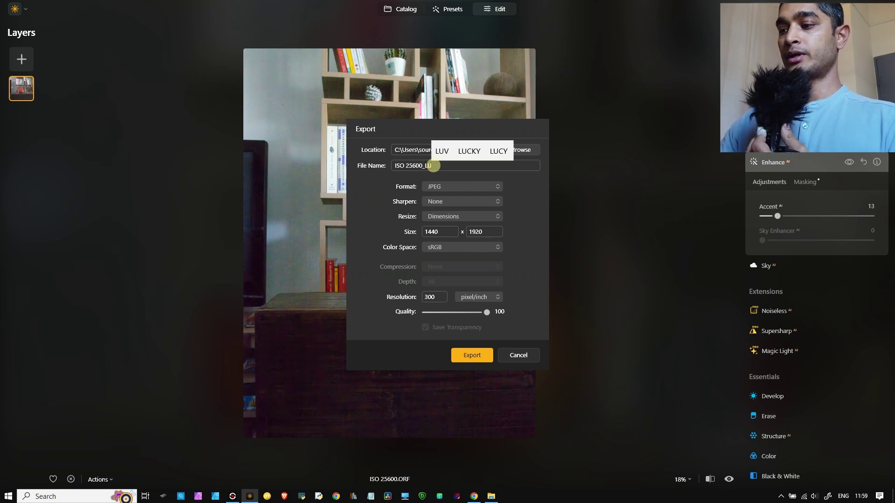
text(MINAR NEO)
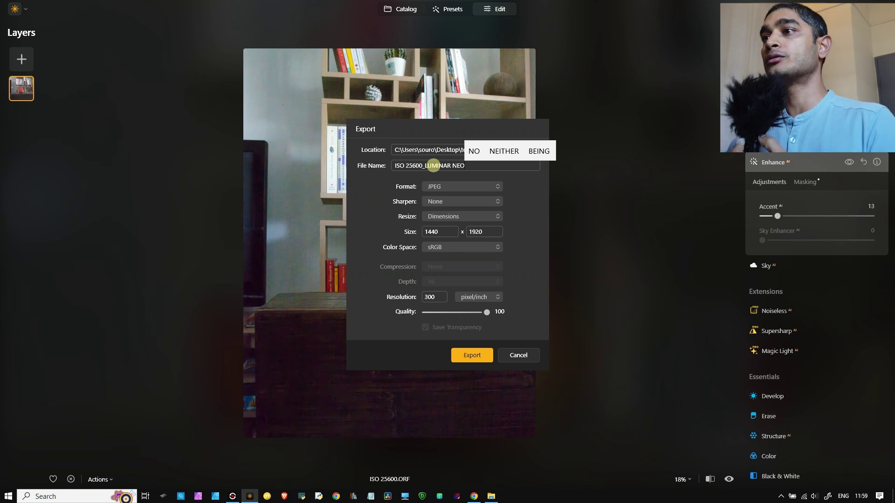
click(533, 222)
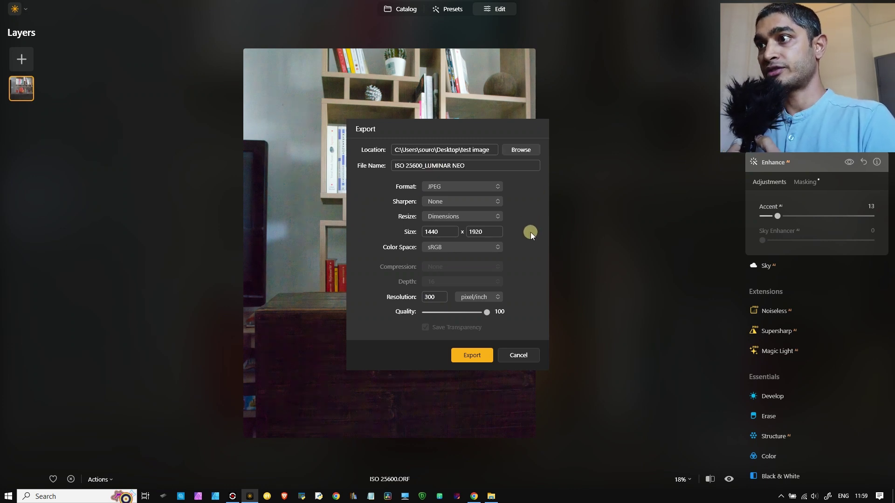
Open the Essentials Denoise tool, with Luminosity and Color Denoise at 0 and Boost 25
click(471, 356)
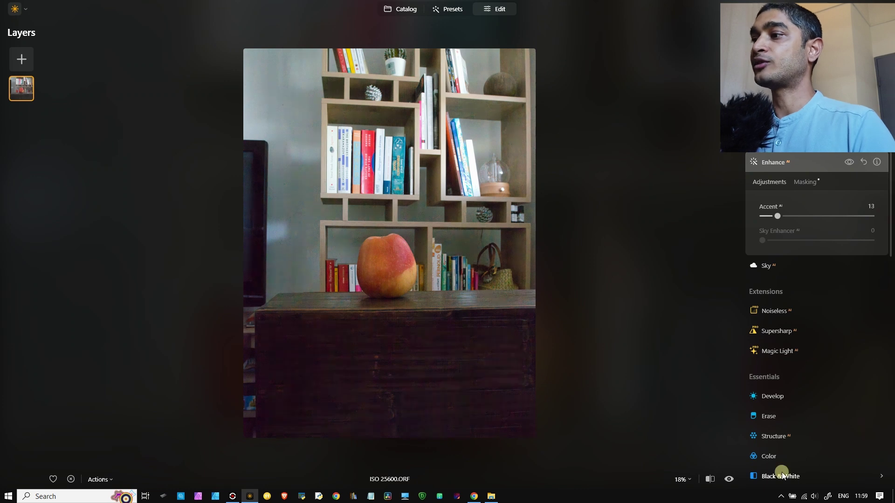
scroll(745, 461, down, 3)
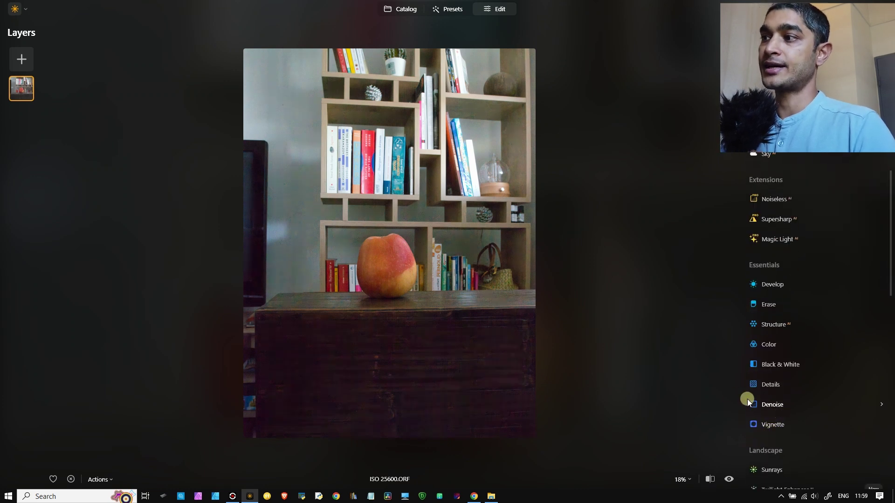
click(773, 404)
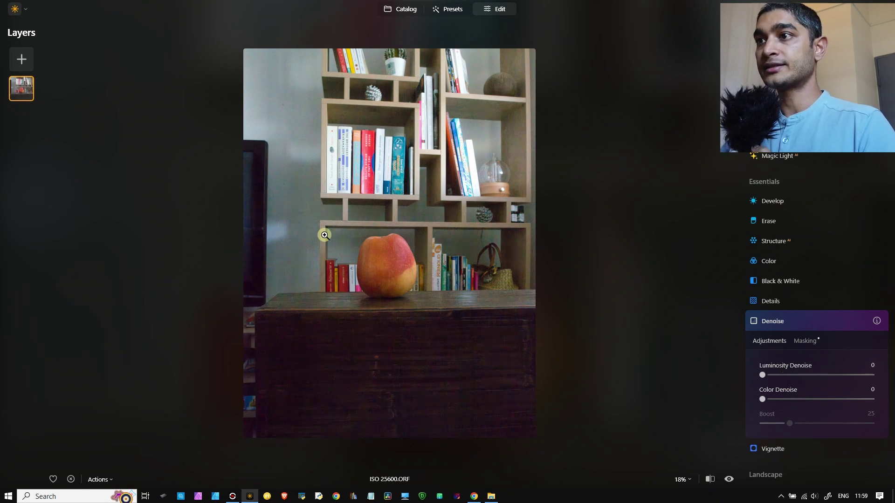
Magnify the raw photo to 100% and pan to frame the whole apple and books
click(309, 225)
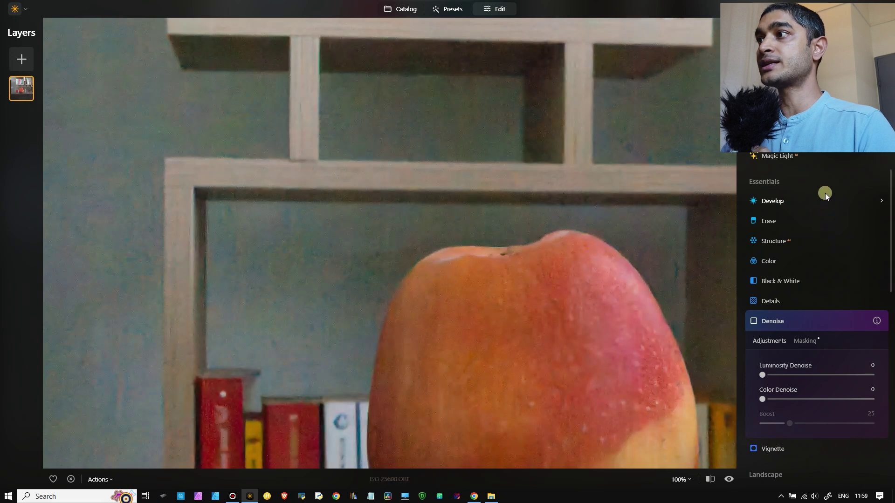
scroll(824, 193, up, 2)
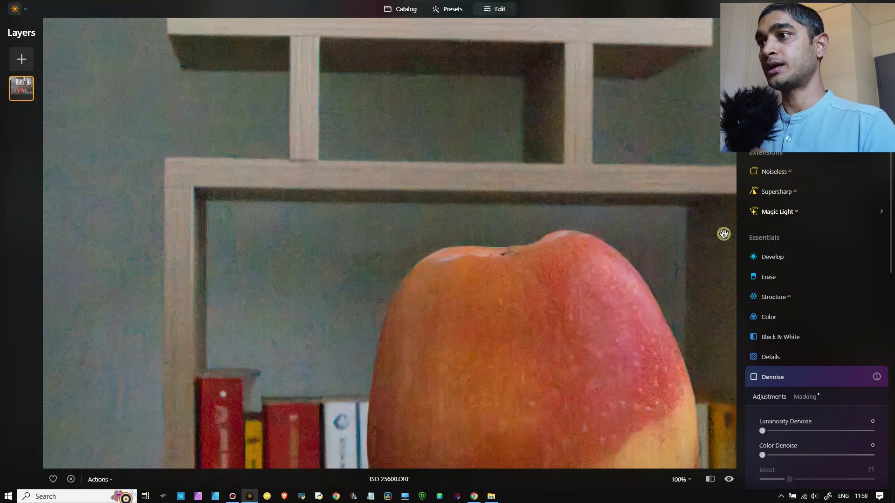
drag(475, 345, 471, 200)
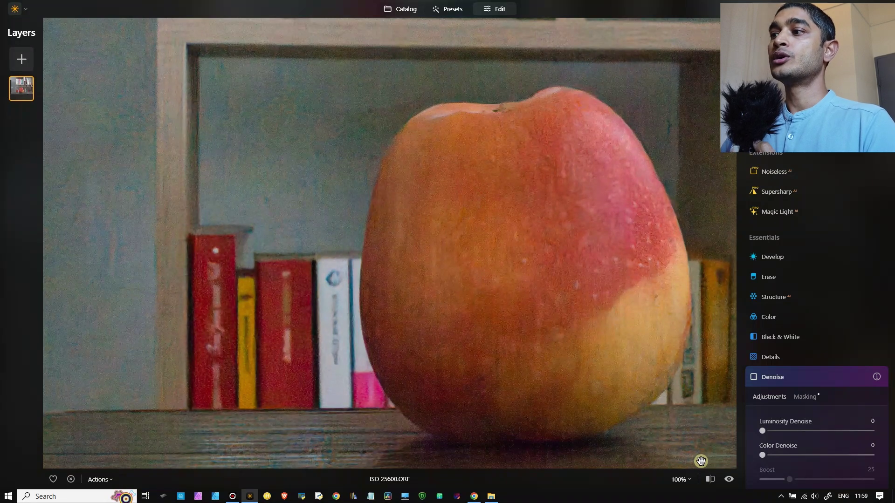
Turn on the split before/after comparison and sweep the divider across the apple
click(709, 479)
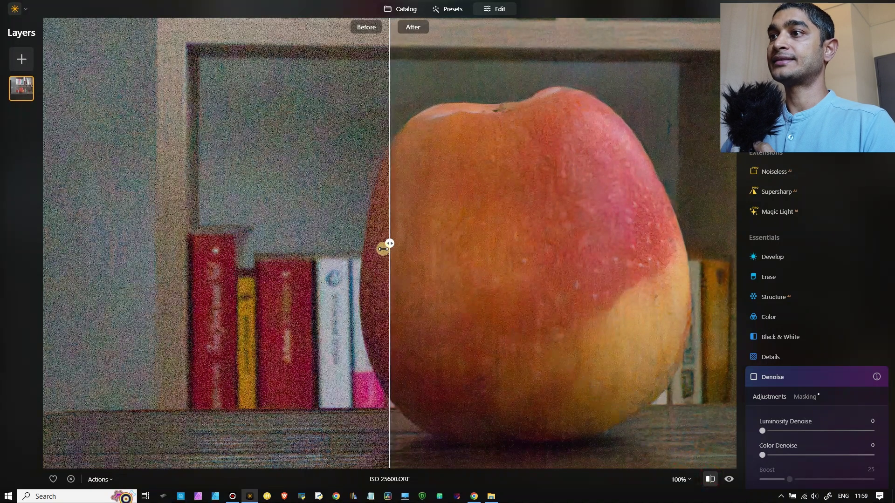
drag(384, 247, 177, 270)
drag(285, 292, 497, 299)
Fit the photo in view, compare noisy versus denoised halves, then bring up the High Iso folder
key(ctrl+0)
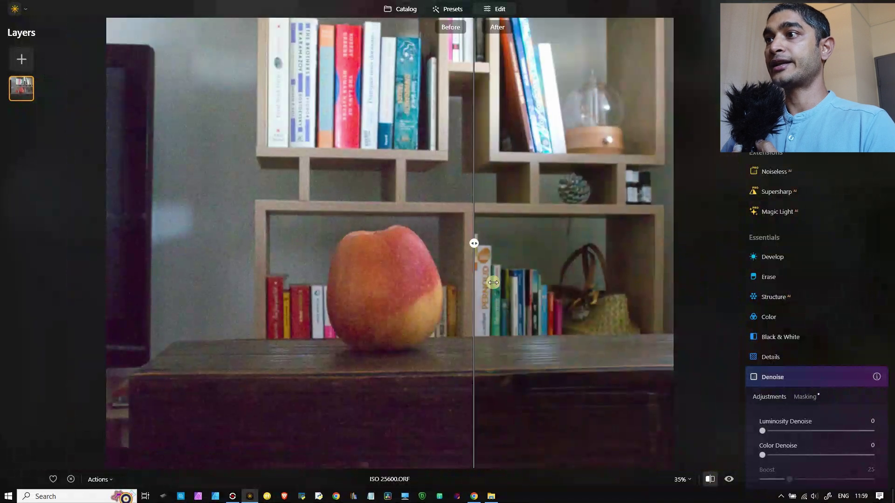
drag(482, 268, 631, 291)
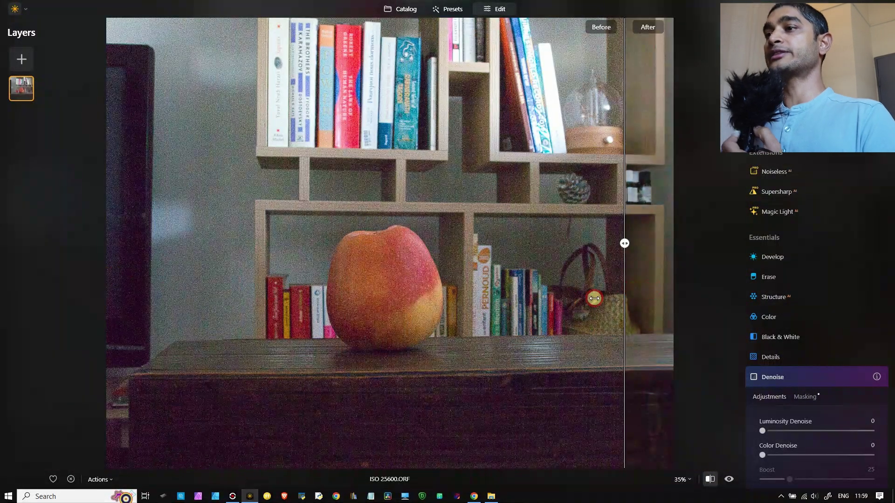
drag(549, 303, 385, 343)
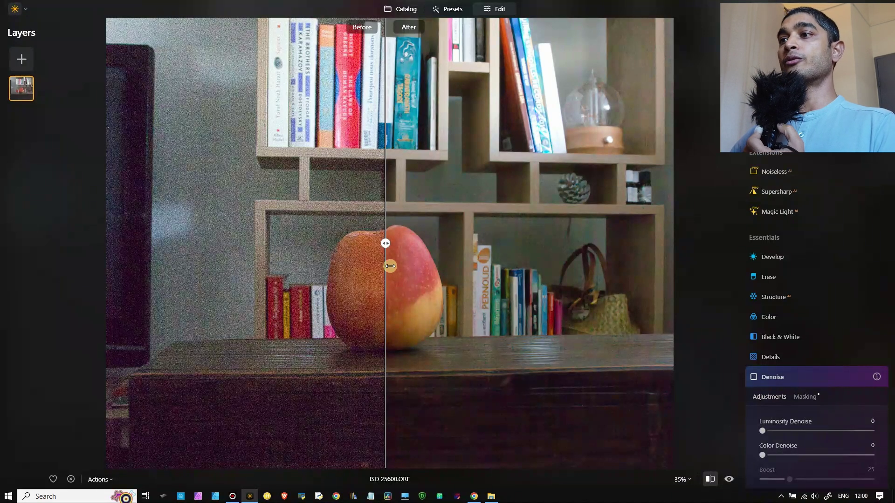
drag(368, 245, 156, 243)
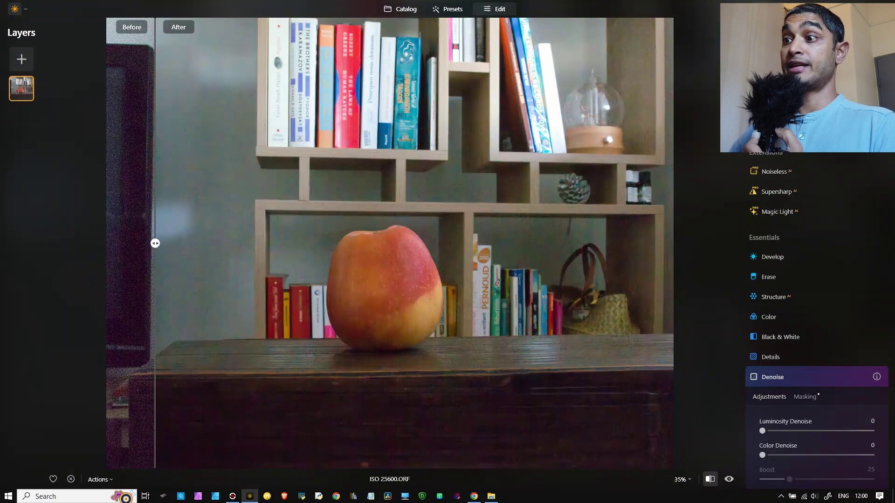
click(491, 495)
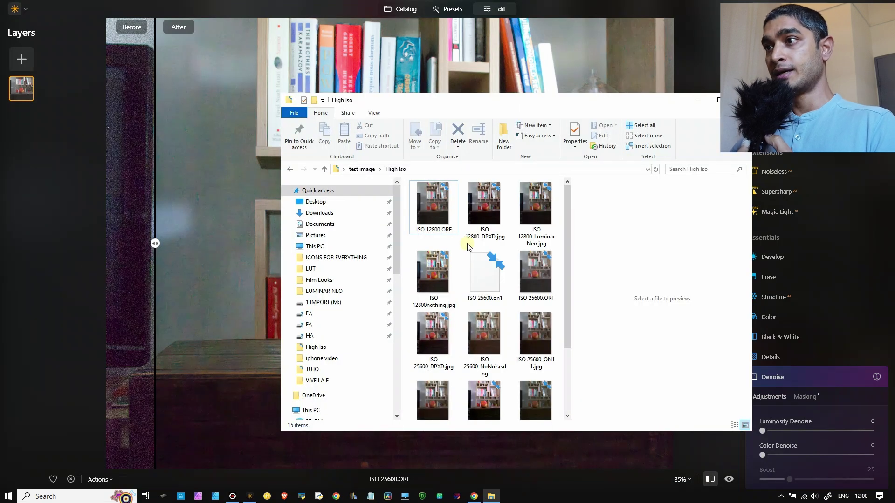
Maximize the High Iso folder window, then open and cancel Luminar Neo's Export dialog
click(717, 101)
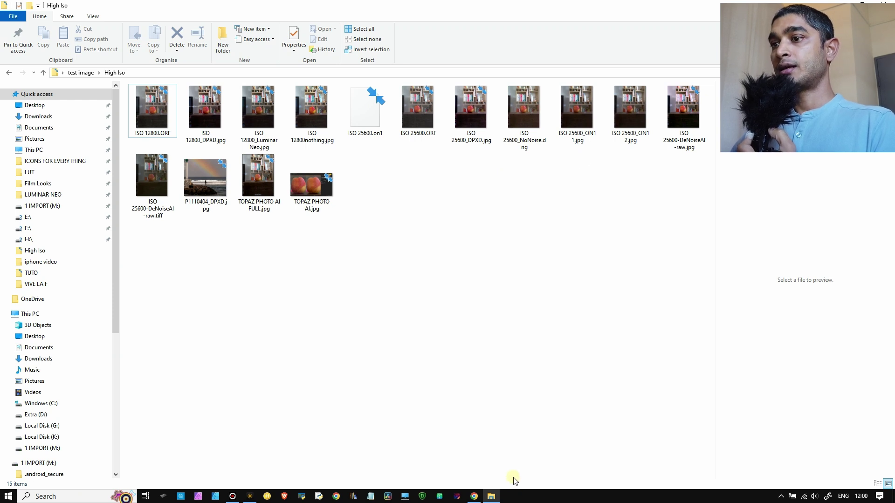
click(250, 495)
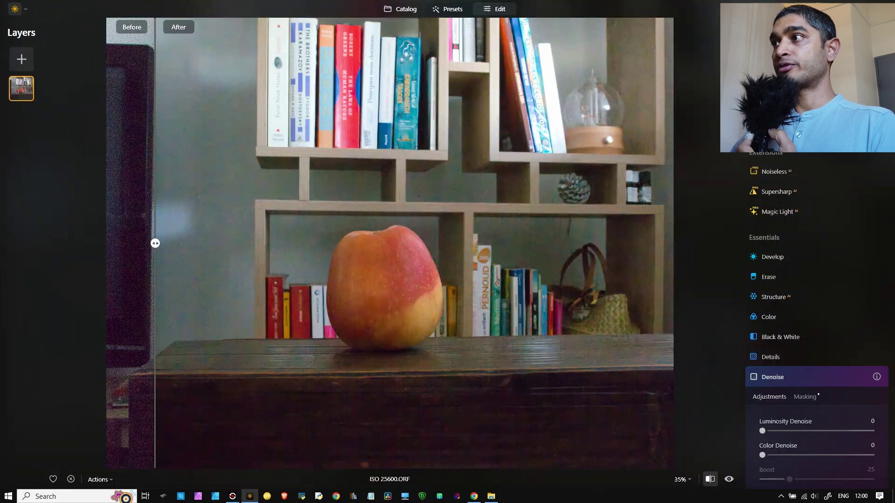
key(ctrl+shift+e)
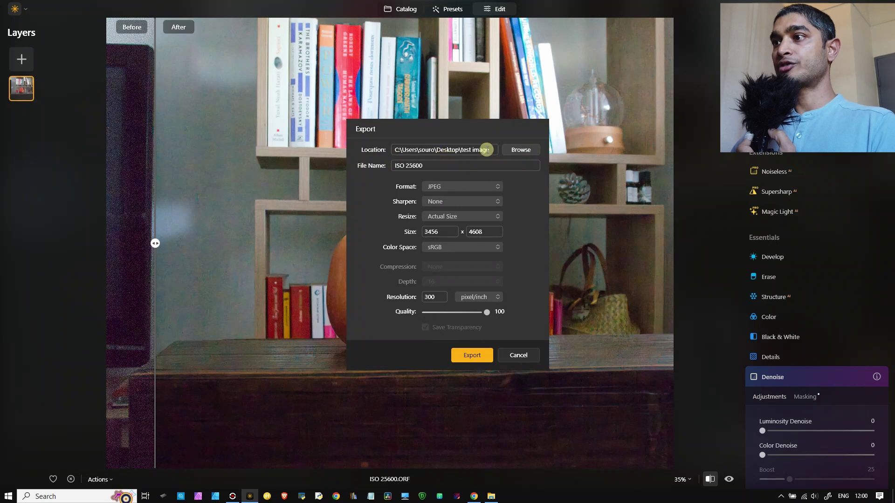
click(528, 355)
Move ISO 25600_LUMINAR NEO.jpg from test image into High Iso and open it in the viewer
click(494, 498)
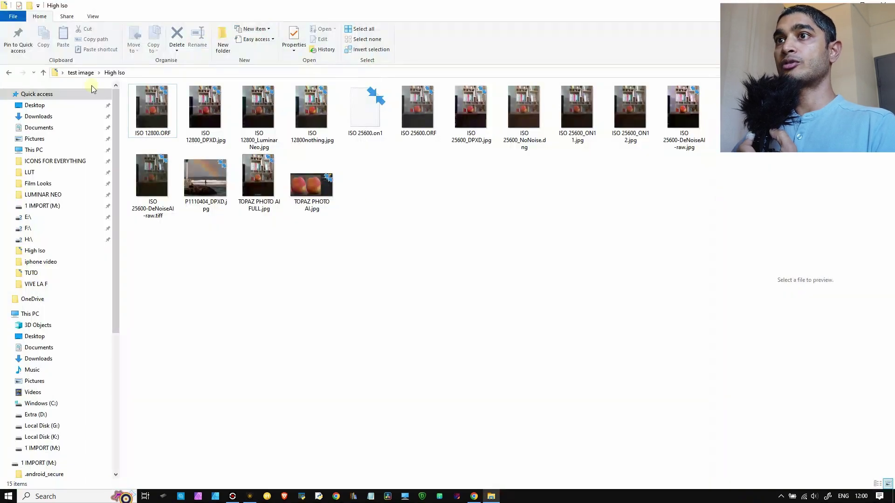
click(81, 73)
click(319, 116)
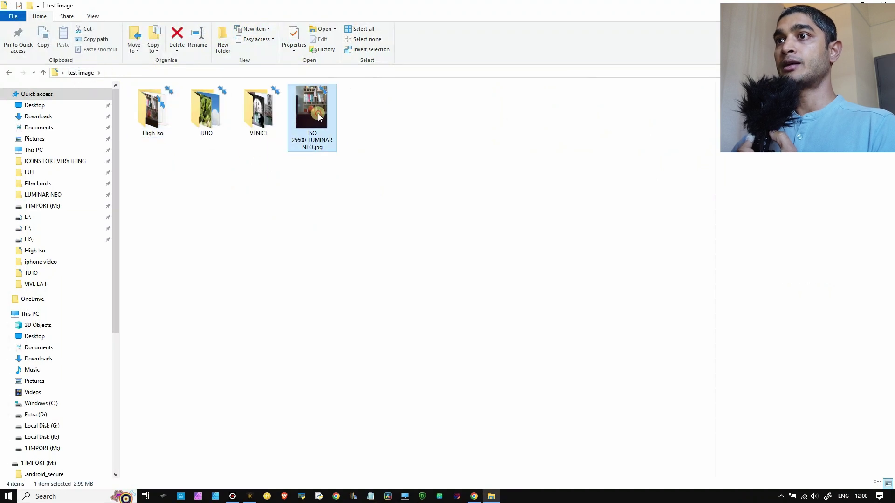
drag(319, 117, 151, 122)
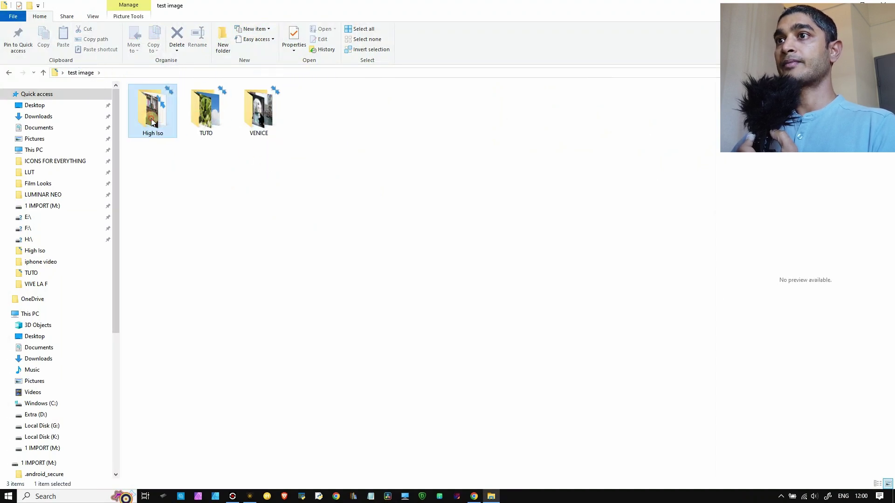
double_click(151, 122)
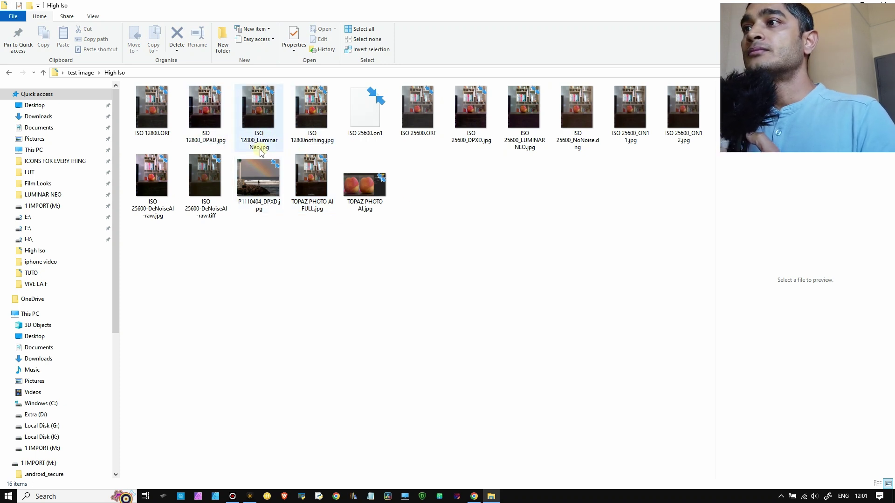
double_click(524, 108)
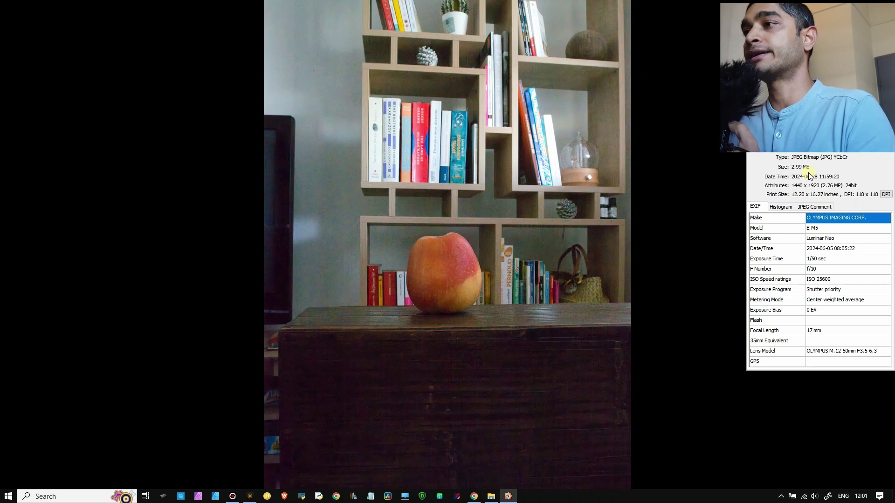
Check the Luminar export's EXIF, then switch the viewer to ISO 25600_DPXD.jpg
mouse_move(613, 5)
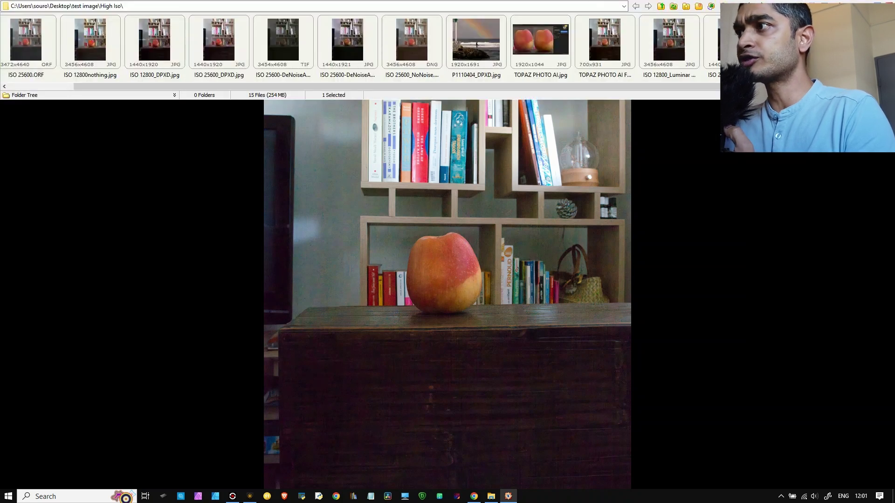
mouse_move(891, 286)
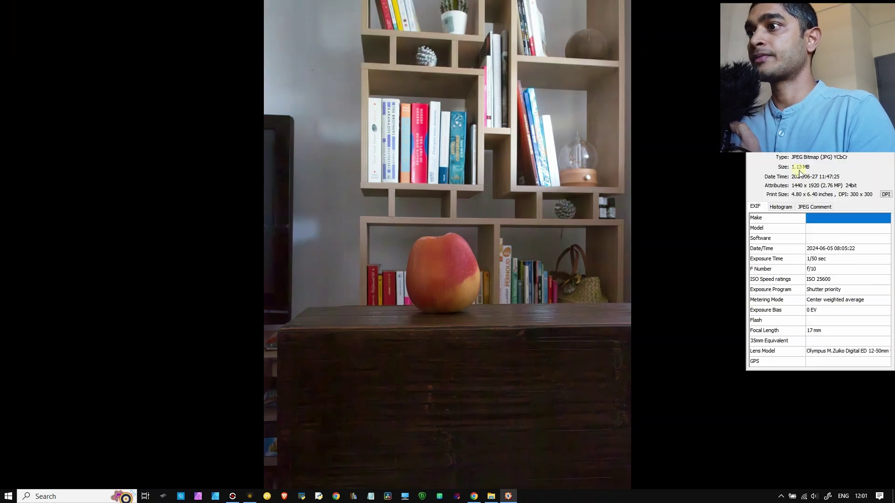
mouse_move(66, 2)
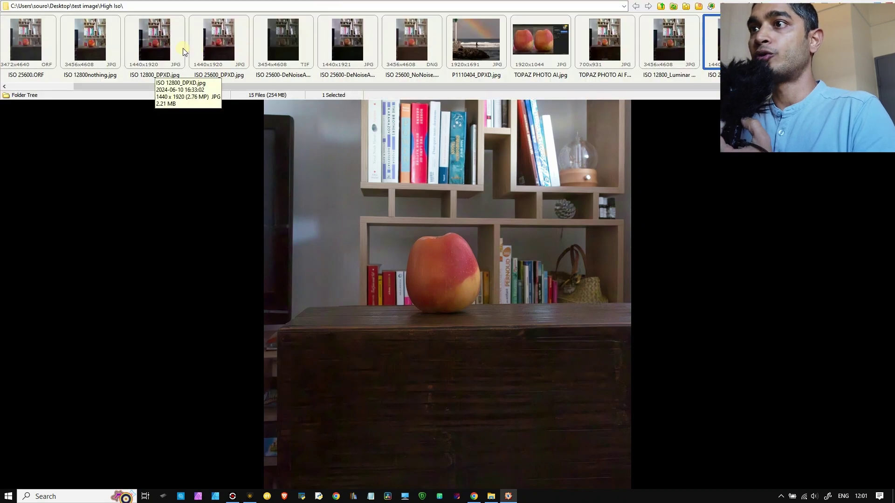
click(222, 47)
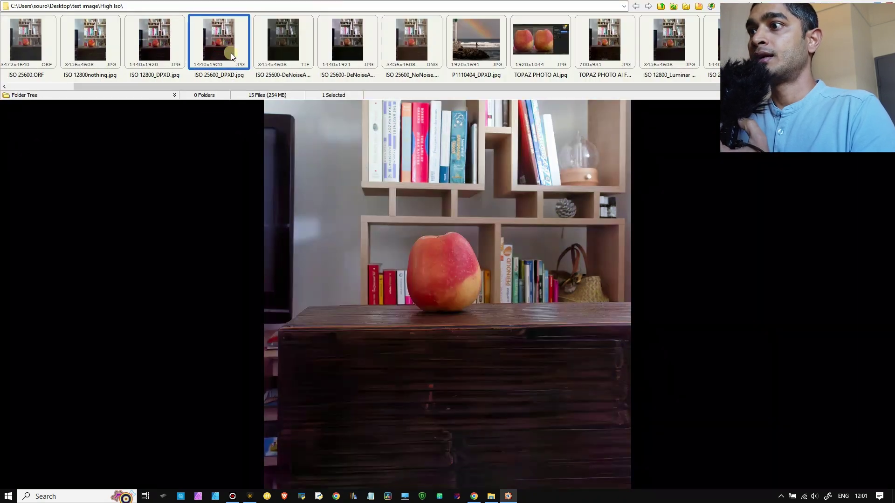
mouse_move(890, 187)
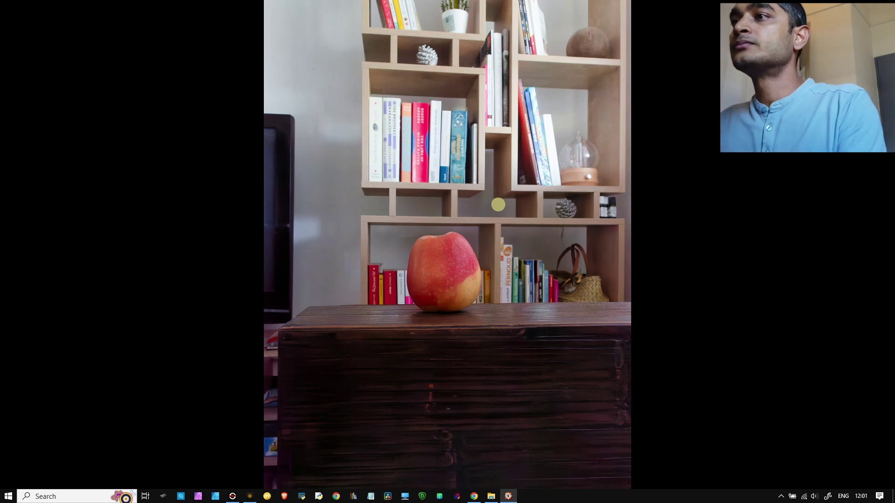
Step through the other denoised versions of the ISO 25600 shot
mouse_move(173, 5)
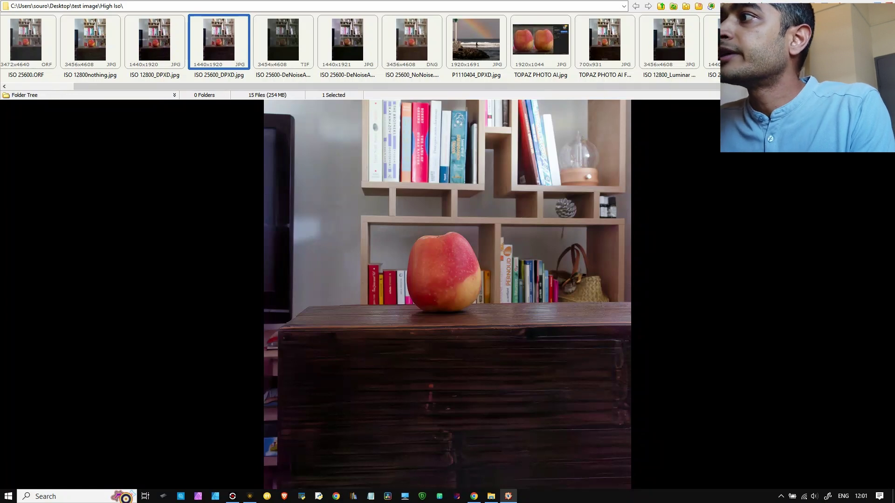
click(668, 55)
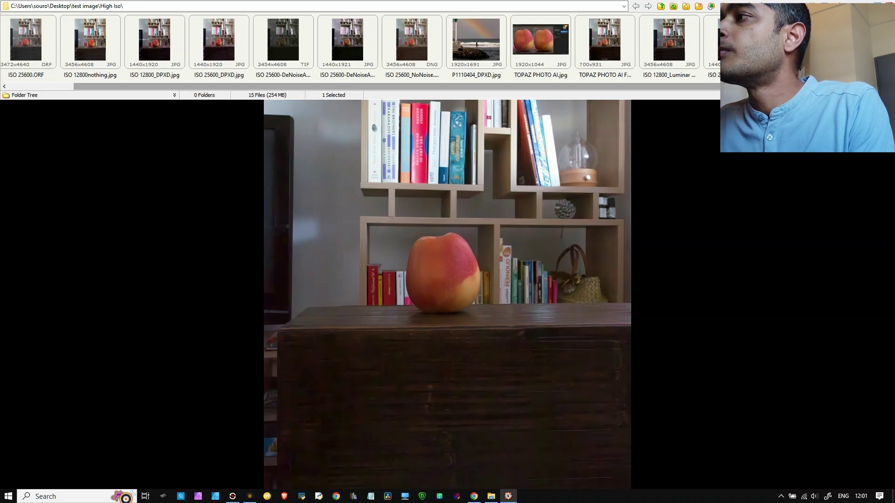
key(Right)
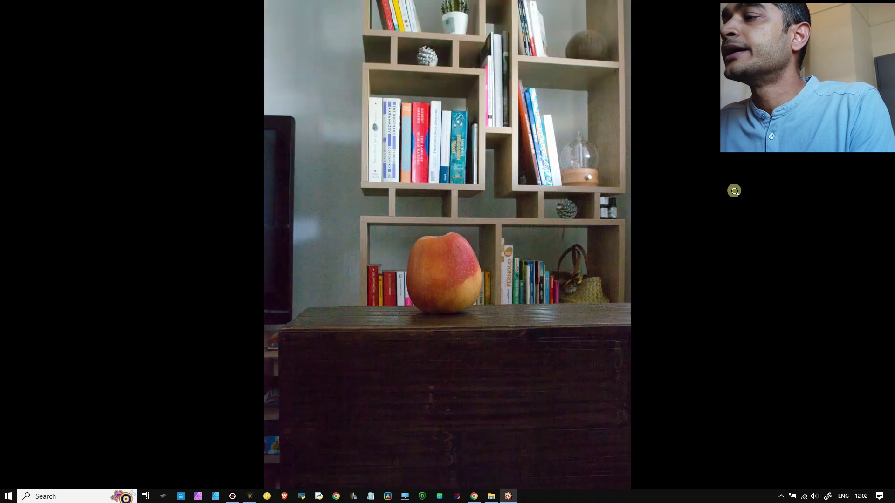
Multi-select the LUMINAR NEO, DeNoiseAI-raw and DPXD versions and open them in Compare Images
mouse_move(518, 1)
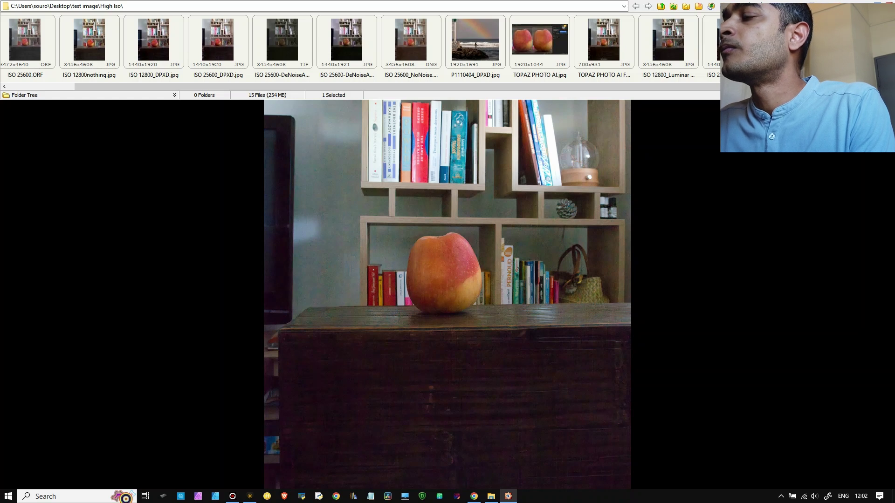
ctrl+click(711, 42)
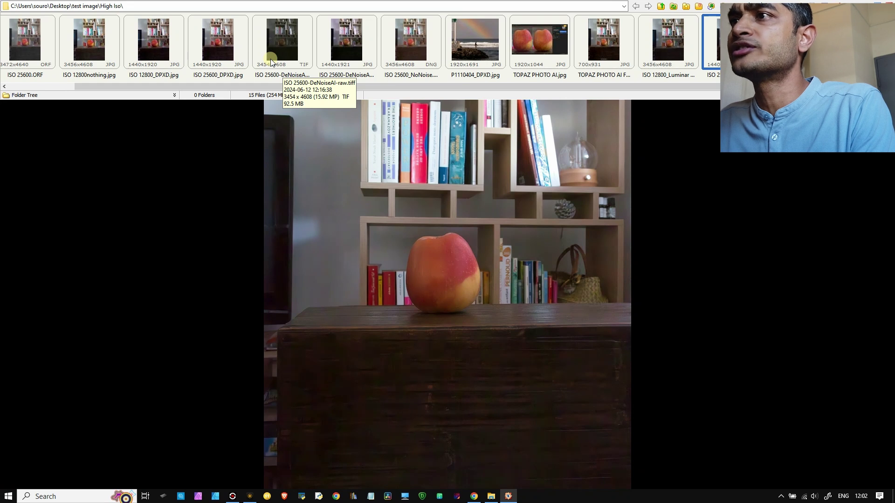
ctrl+click(356, 55)
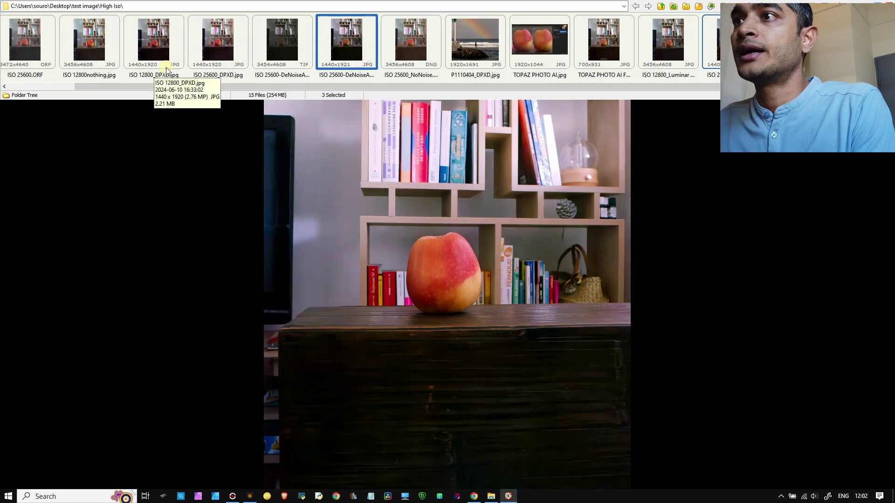
ctrl+click(227, 55)
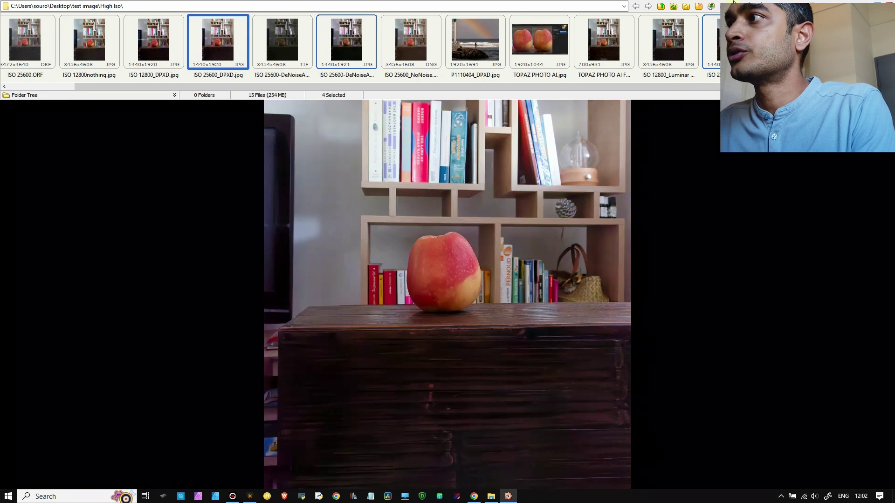
key(p)
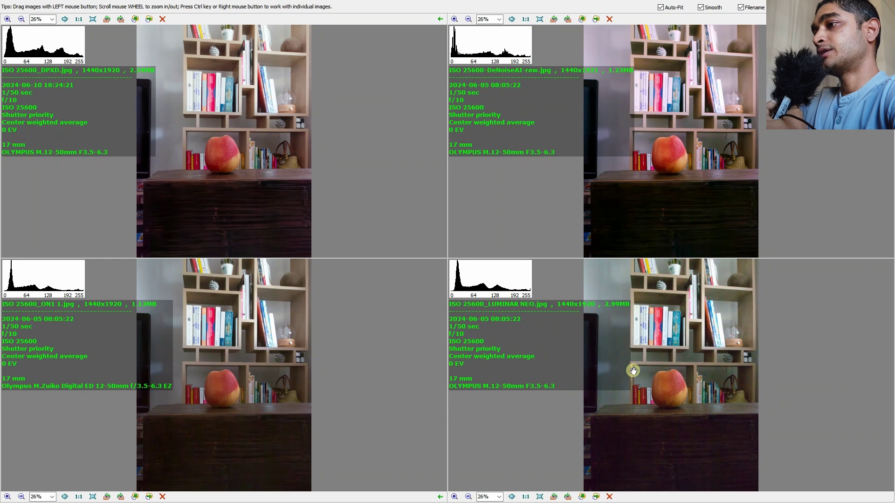
scroll(633, 370, up, 8)
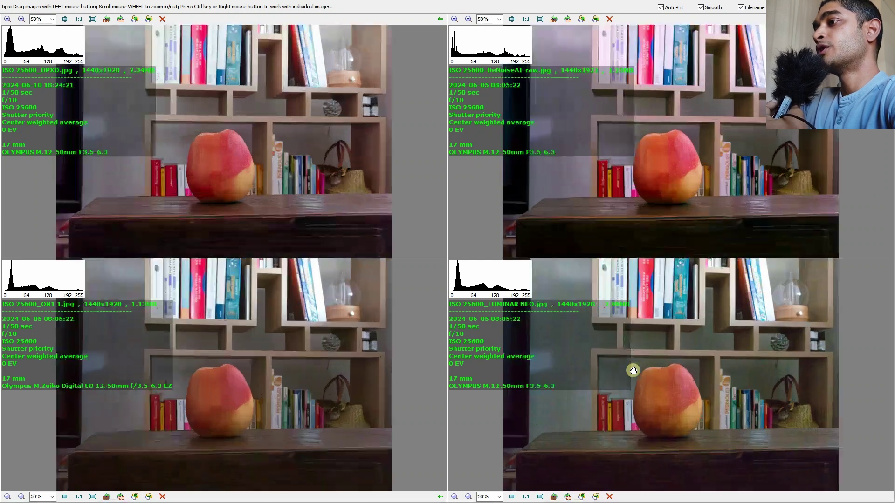
scroll(632, 371, down, 8)
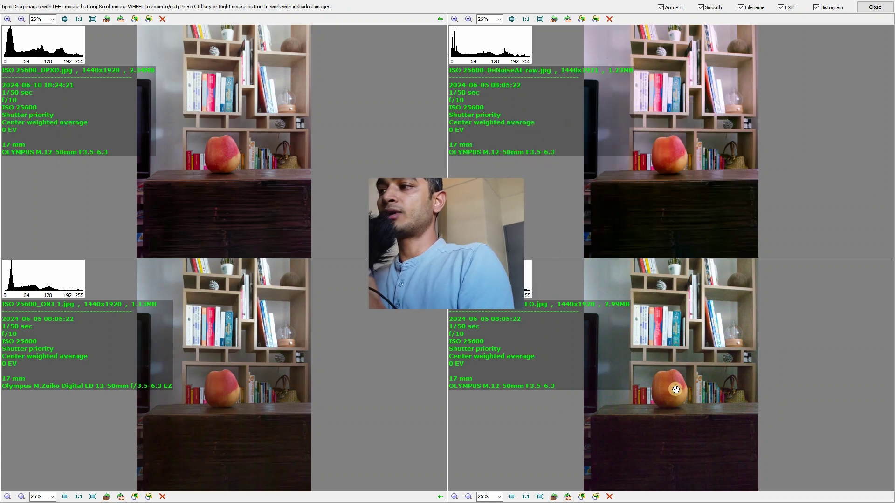
Zoom all four compare panes to 100% and centre the apple
scroll(678, 396, up, 5)
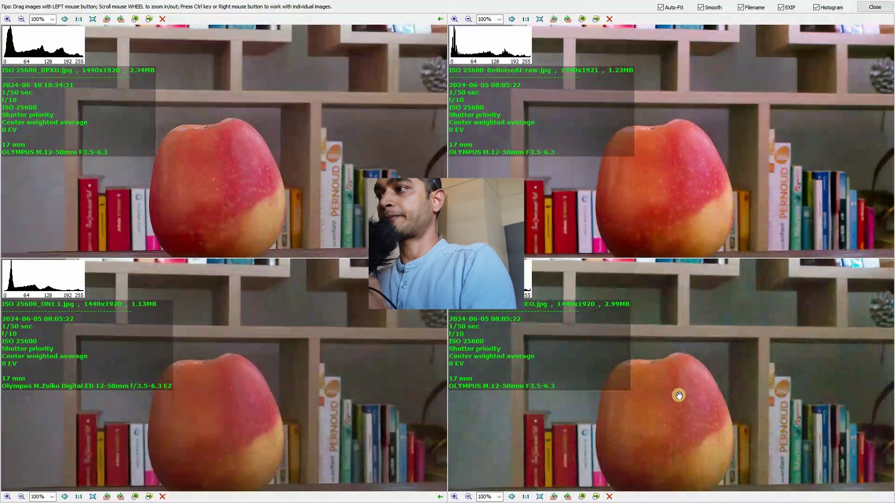
drag(693, 424, 762, 351)
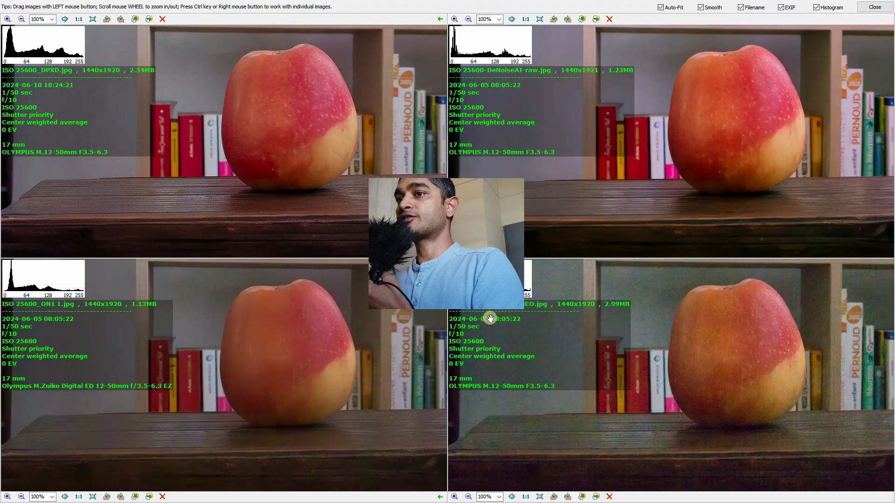
Turn off the Histogram and EXIF overlays on every compared pane
click(816, 8)
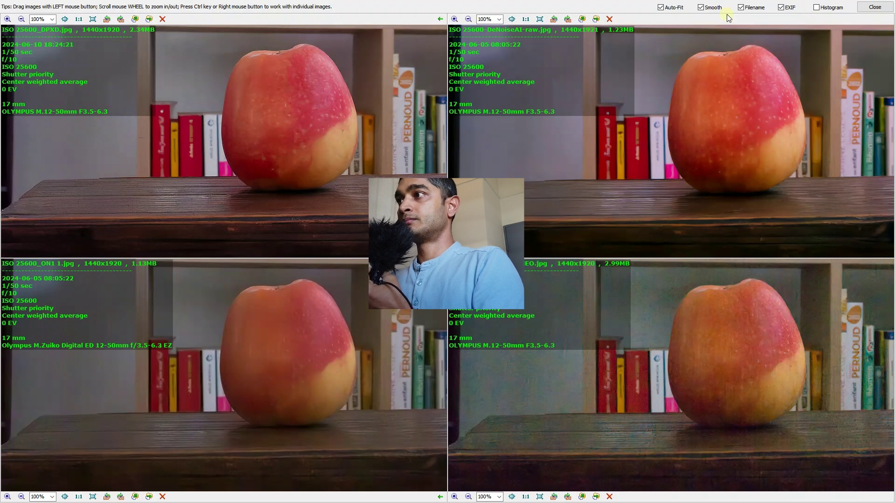
click(781, 8)
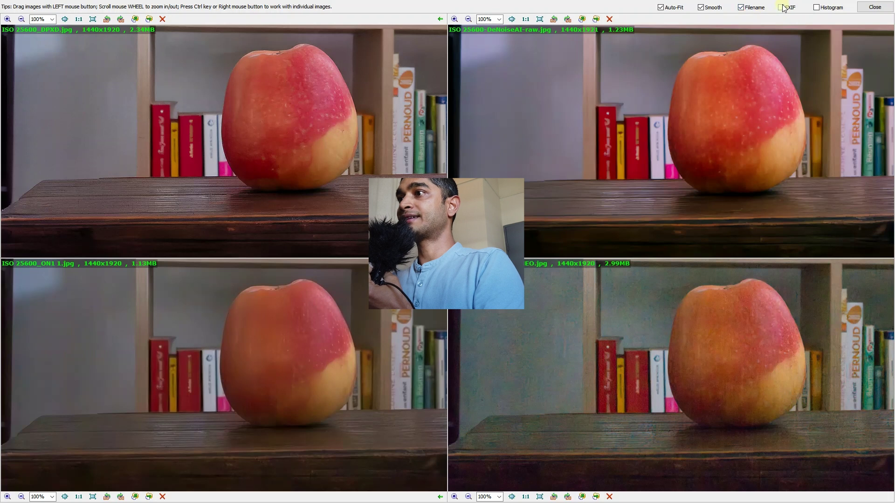
click(781, 7)
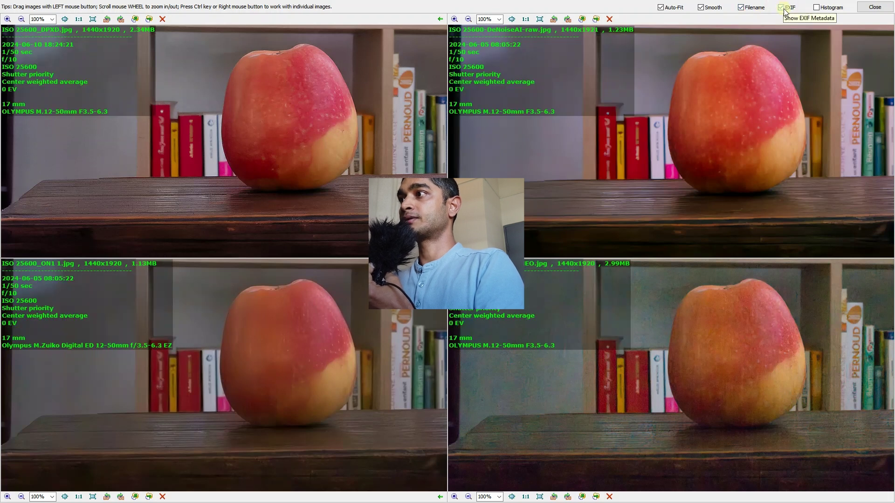
click(783, 8)
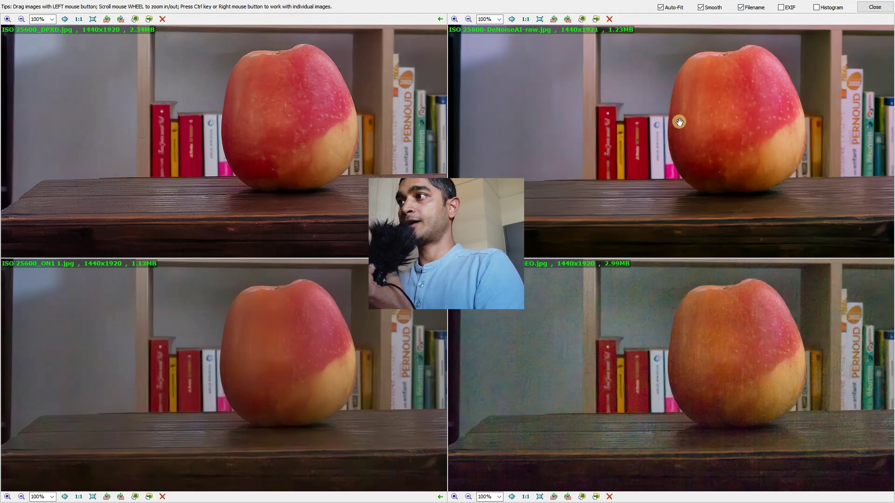
drag(679, 120, 617, 124)
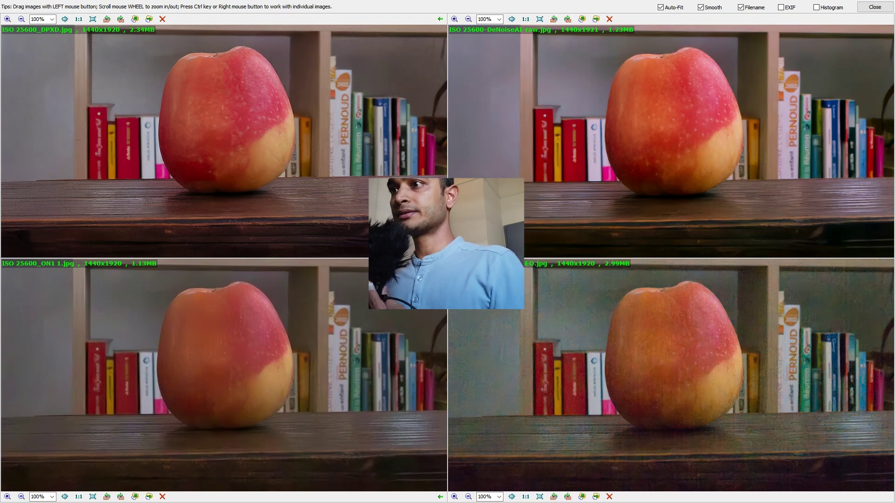
drag(303, 214, 303, 204)
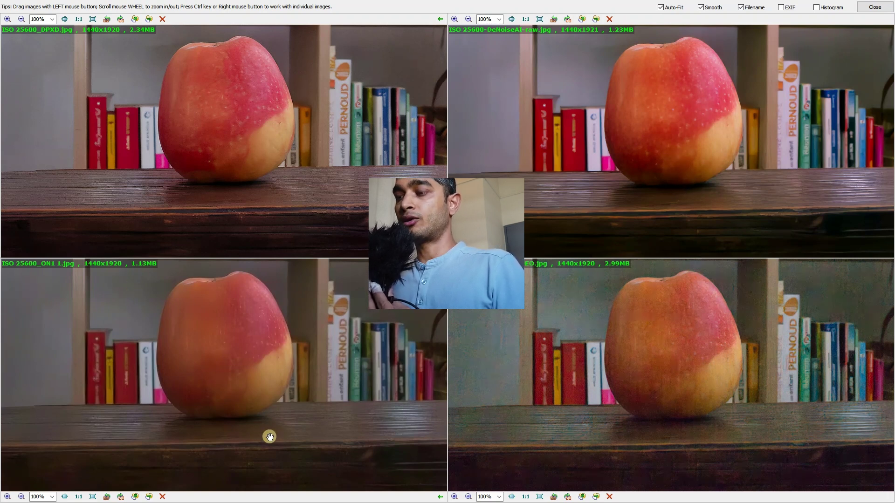
drag(270, 438, 260, 385)
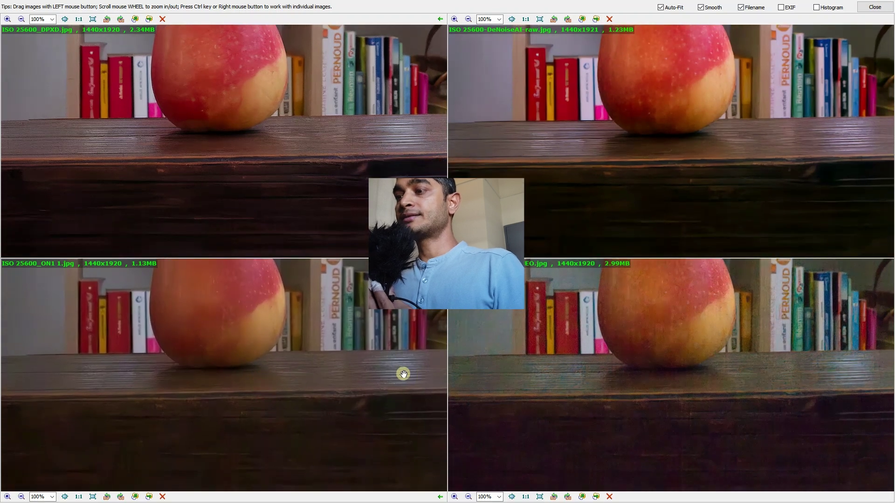
drag(359, 385, 361, 427)
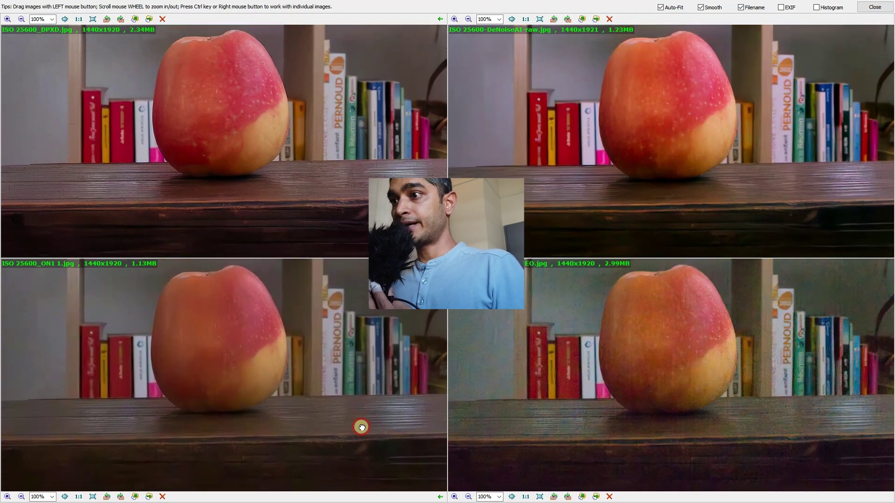
drag(196, 319, 285, 409)
scroll(233, 340, up, 3)
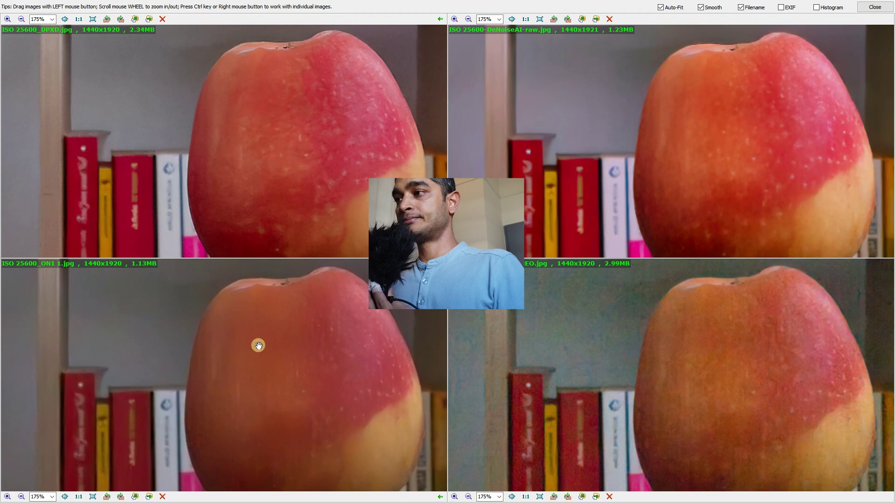
drag(724, 365, 629, 363)
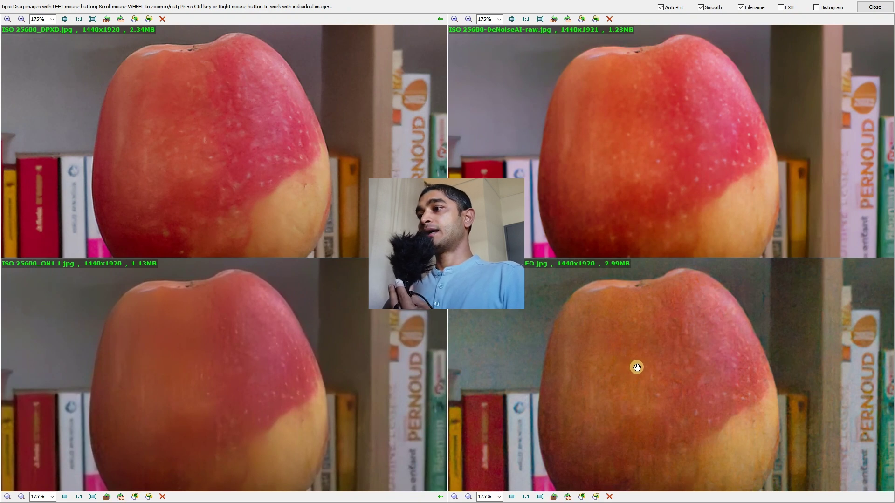
drag(701, 386, 691, 367)
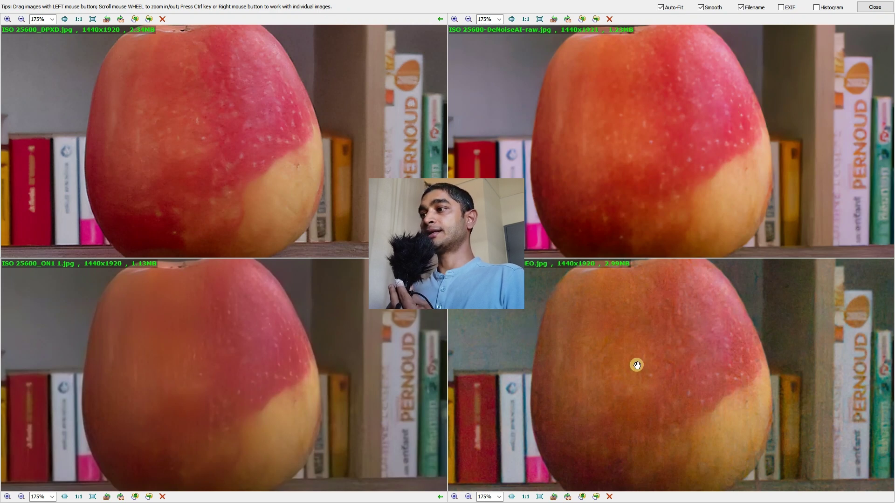
drag(639, 368, 592, 294)
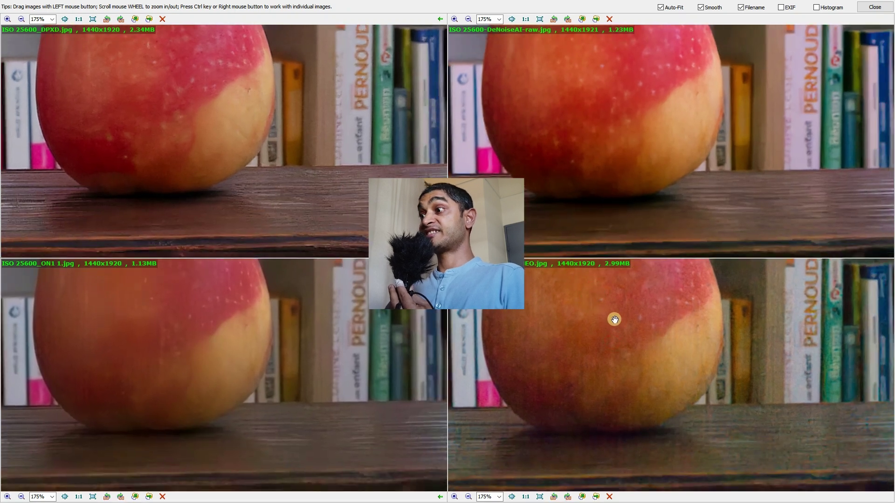
drag(731, 361, 631, 376)
scroll(632, 377, down, 1)
scroll(552, 381, down, 2)
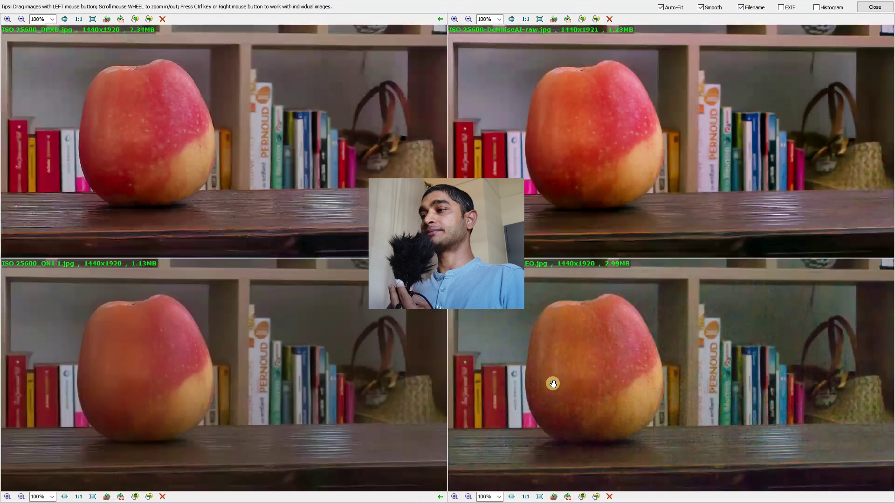
scroll(552, 383, down, 1)
scroll(557, 379, down, 1)
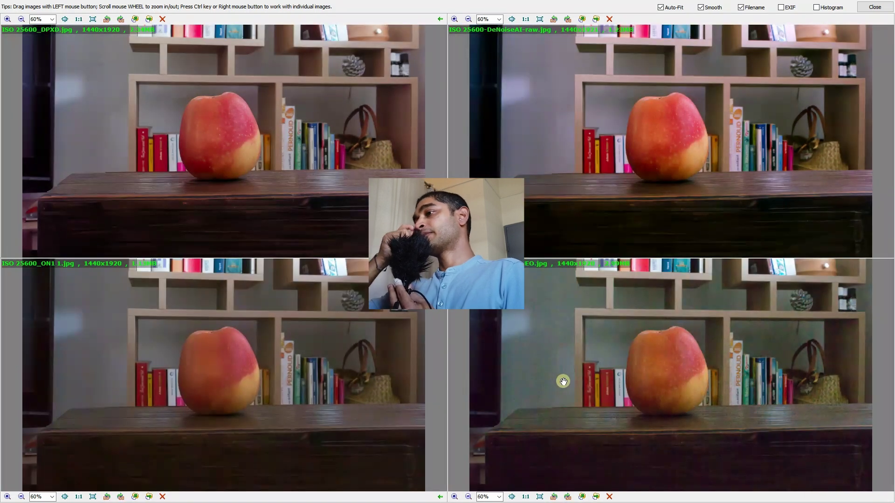